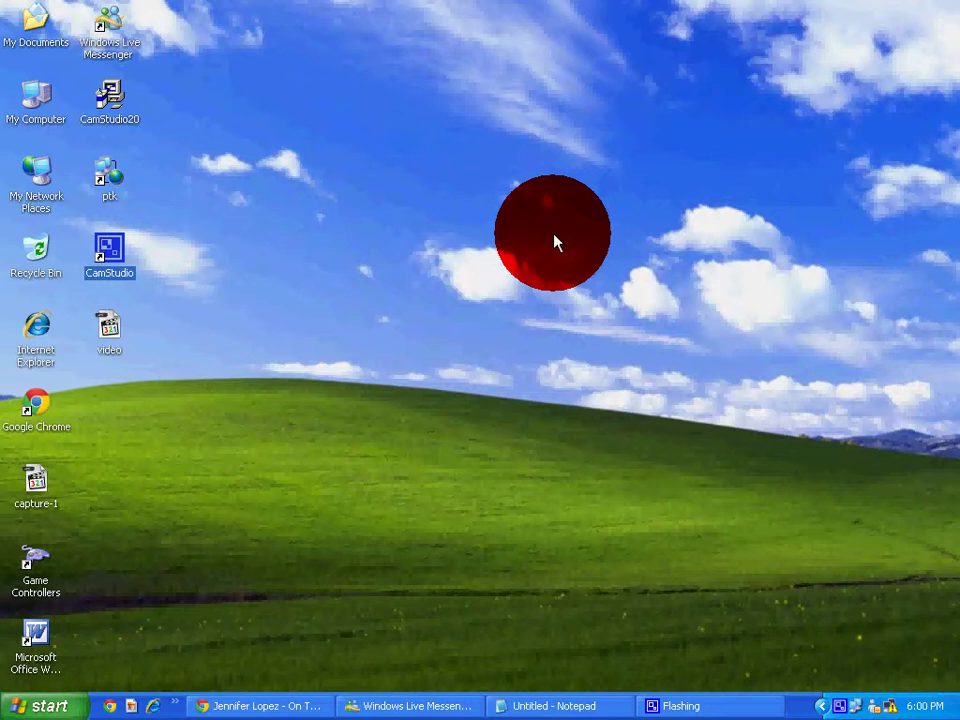
- Open the display properties of the desktop
{"action": "right_click", "coordinate": [554, 237]}
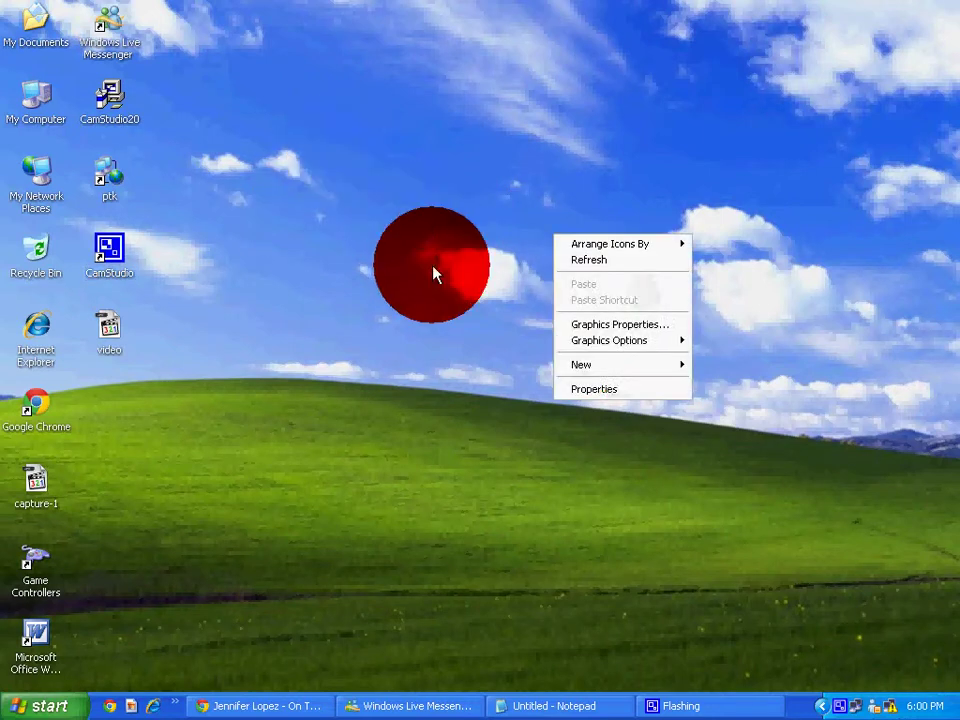
{"action": "left_click", "coordinate": [604, 391]}
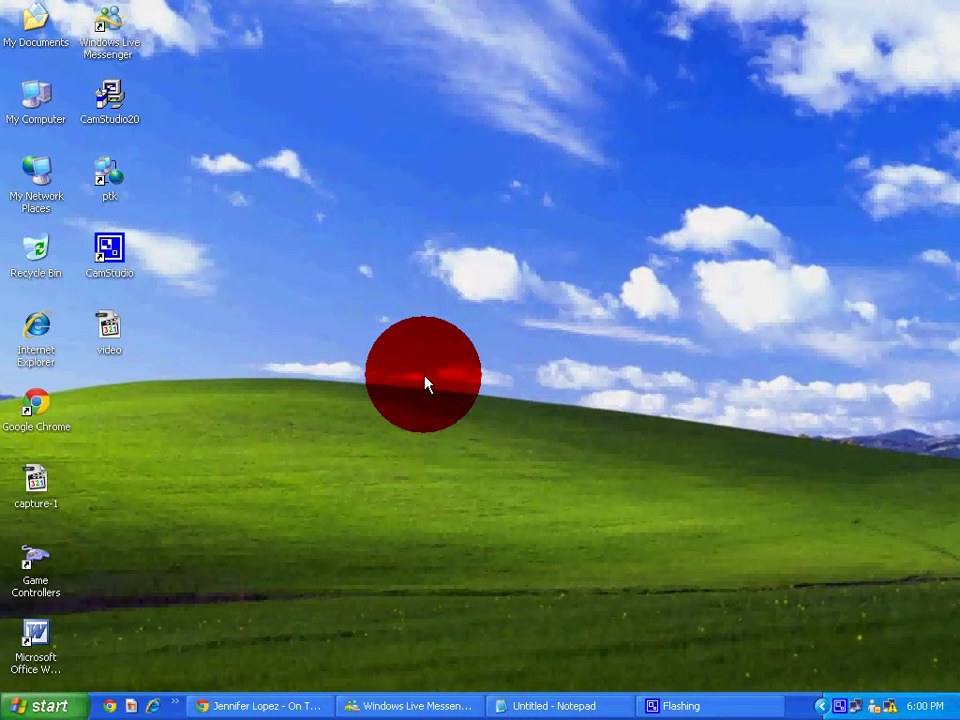
{"action": "left_click", "coordinate": [771, 302]}
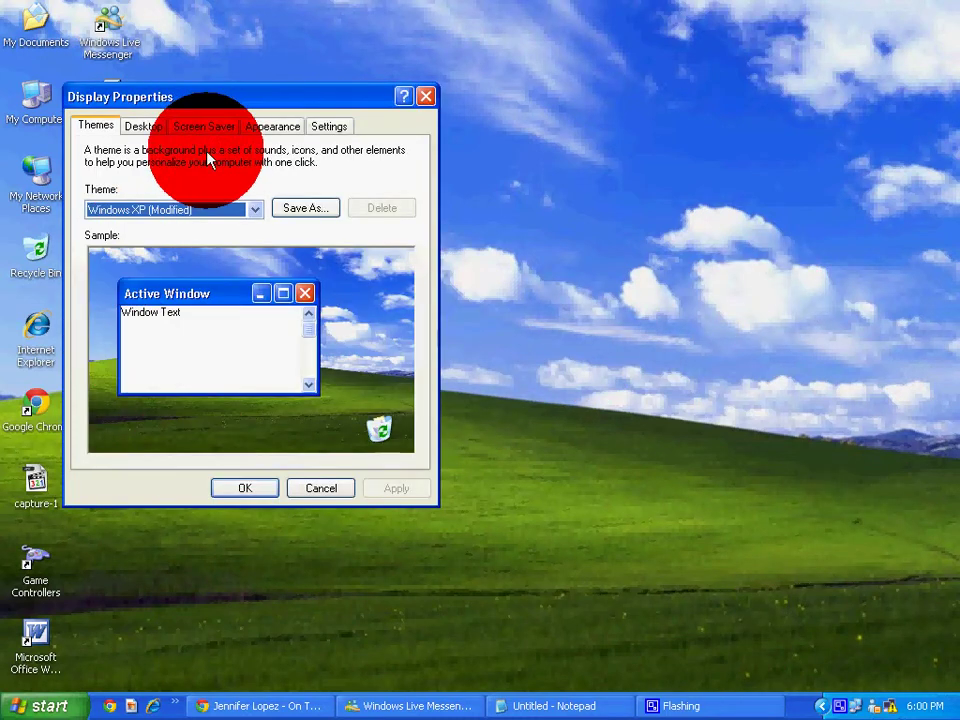
- Apply the Windows Classic theme and show the appearance settings
{"action": "left_click", "coordinate": [251, 212]}
{"action": "left_click", "coordinate": [251, 212]}
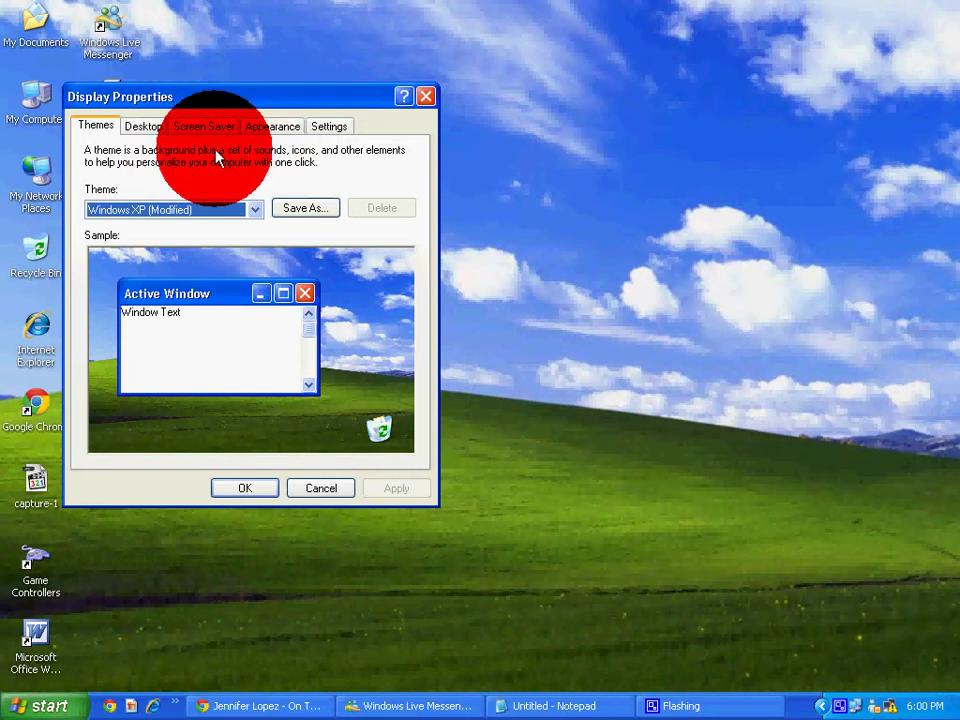
{"action": "left_click", "coordinate": [252, 210]}
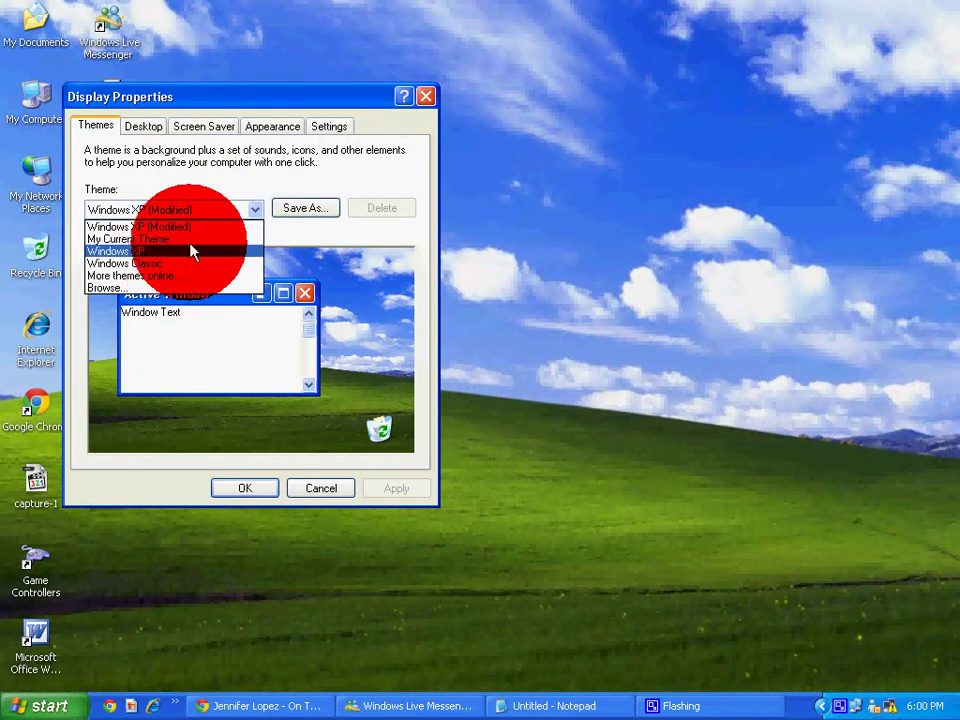
{"action": "left_click", "coordinate": [201, 222]}
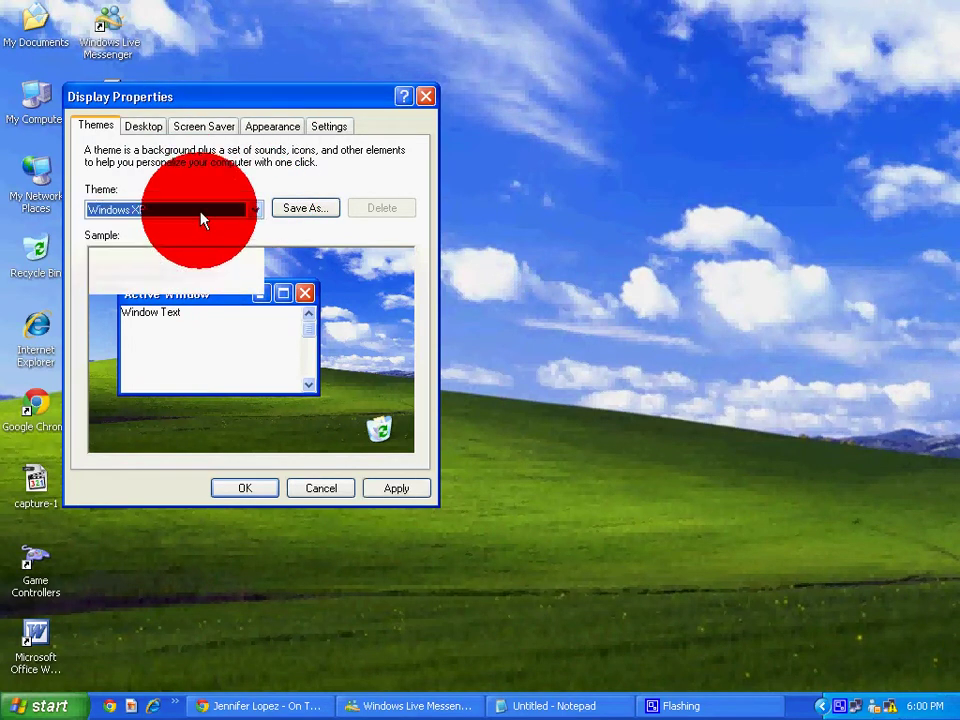
{"action": "left_click", "coordinate": [201, 212]}
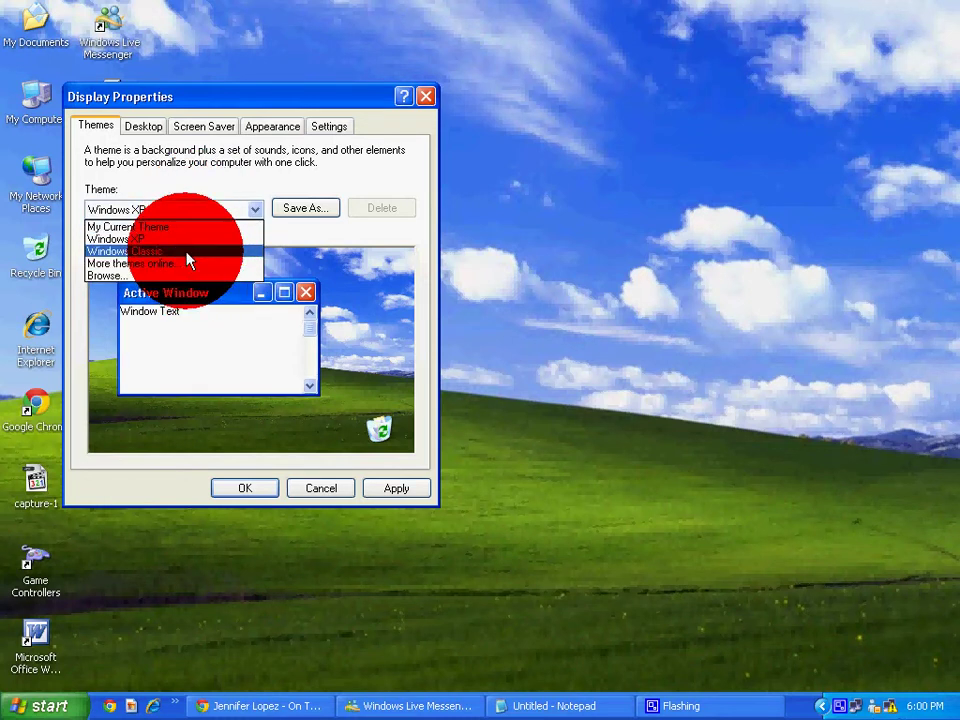
{"action": "left_click", "coordinate": [188, 251]}
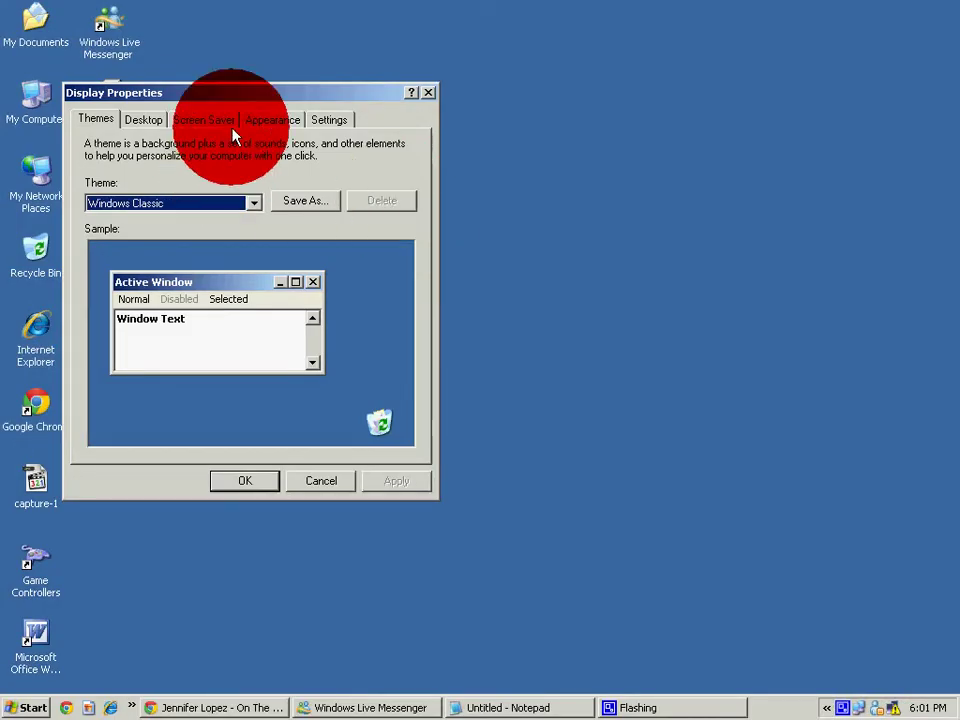
{"action": "left_click", "coordinate": [252, 125]}
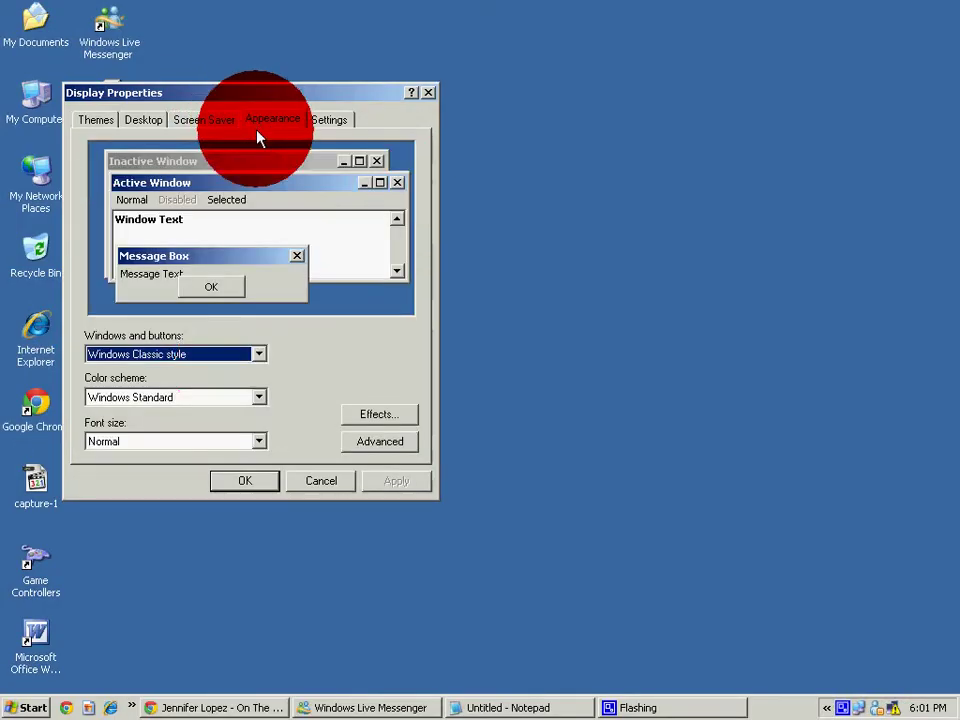
- Preview the High Contrast #2, Desert and Brick color schemes one after another
{"action": "left_click", "coordinate": [193, 404]}
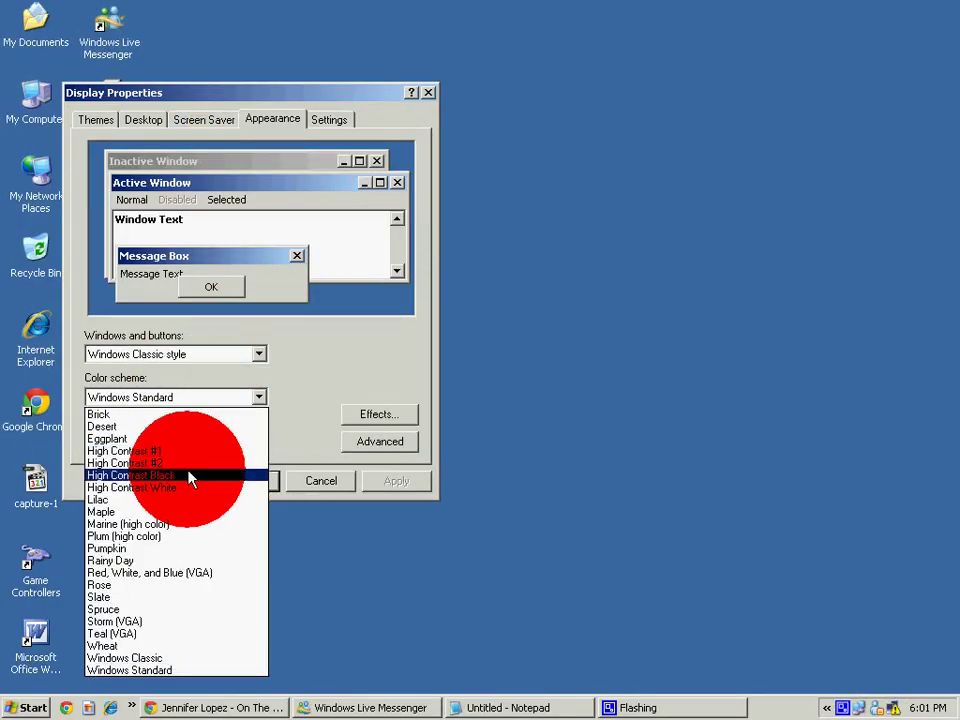
{"action": "left_click", "coordinate": [191, 468]}
{"action": "left_click", "coordinate": [214, 390]}
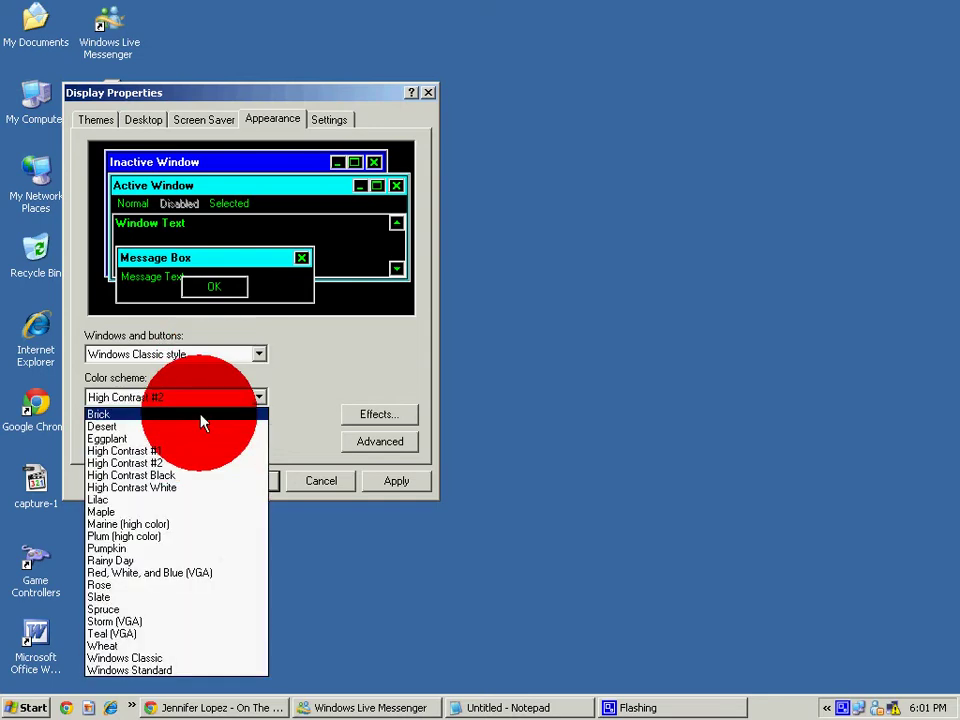
{"action": "left_click", "coordinate": [190, 427]}
{"action": "left_click", "coordinate": [195, 401]}
{"action": "left_click", "coordinate": [190, 414]}
- Preview the Slate, High Contrast White, High Contrast #2 and High Contrast #1 color schemes in turn
{"action": "left_click", "coordinate": [195, 397]}
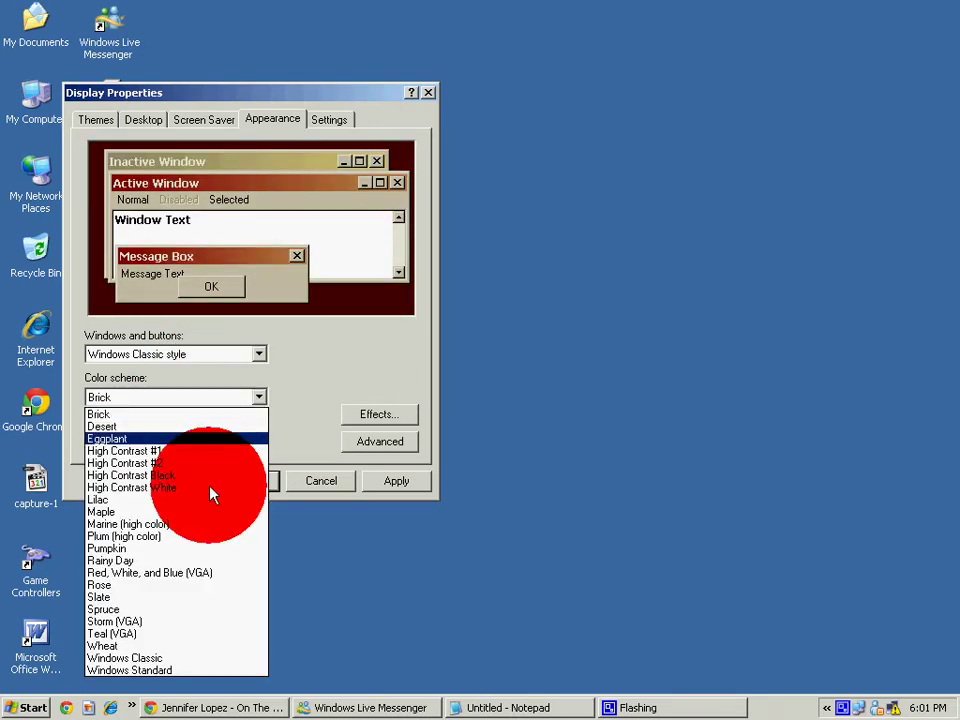
{"action": "left_click", "coordinate": [210, 597]}
{"action": "left_click", "coordinate": [209, 402]}
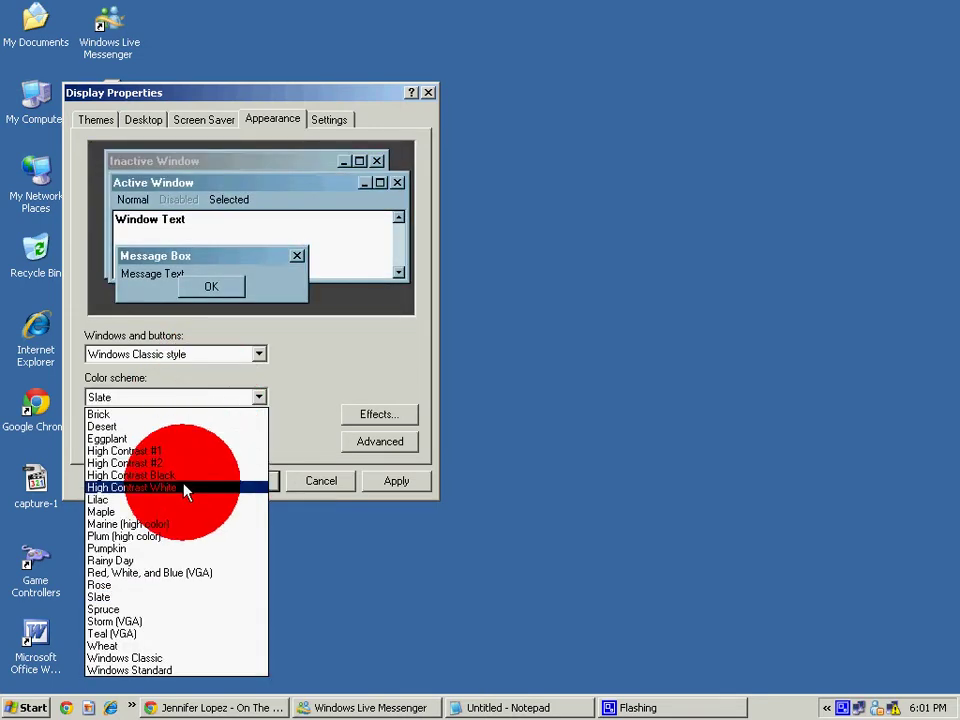
{"action": "left_click", "coordinate": [186, 488]}
{"action": "left_click", "coordinate": [199, 402]}
{"action": "left_click", "coordinate": [190, 463]}
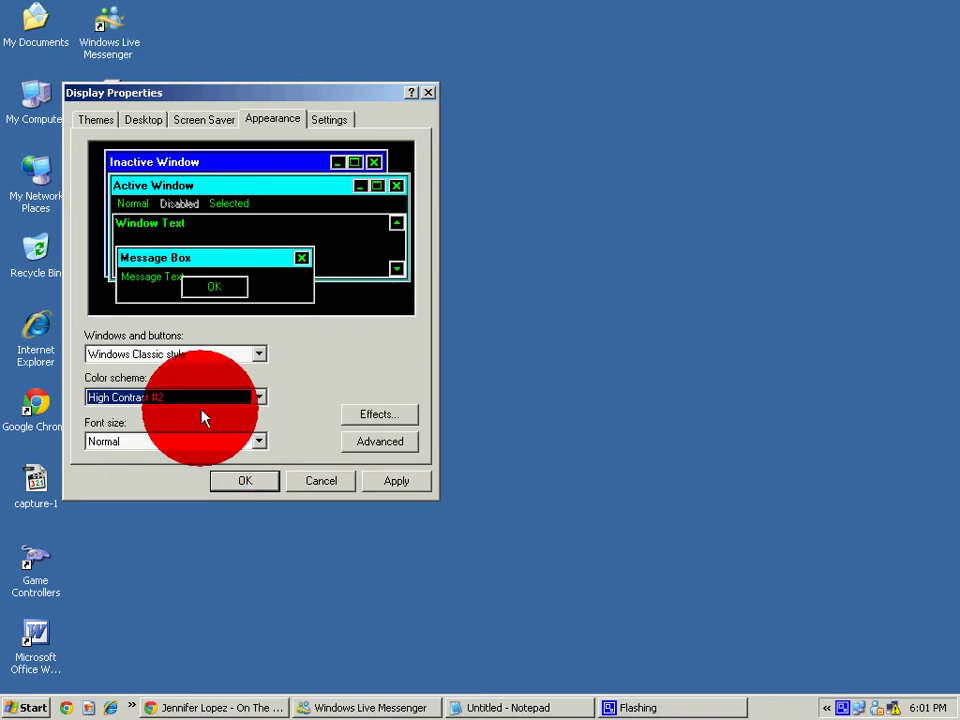
{"action": "left_click", "coordinate": [206, 402]}
{"action": "left_click", "coordinate": [193, 451]}
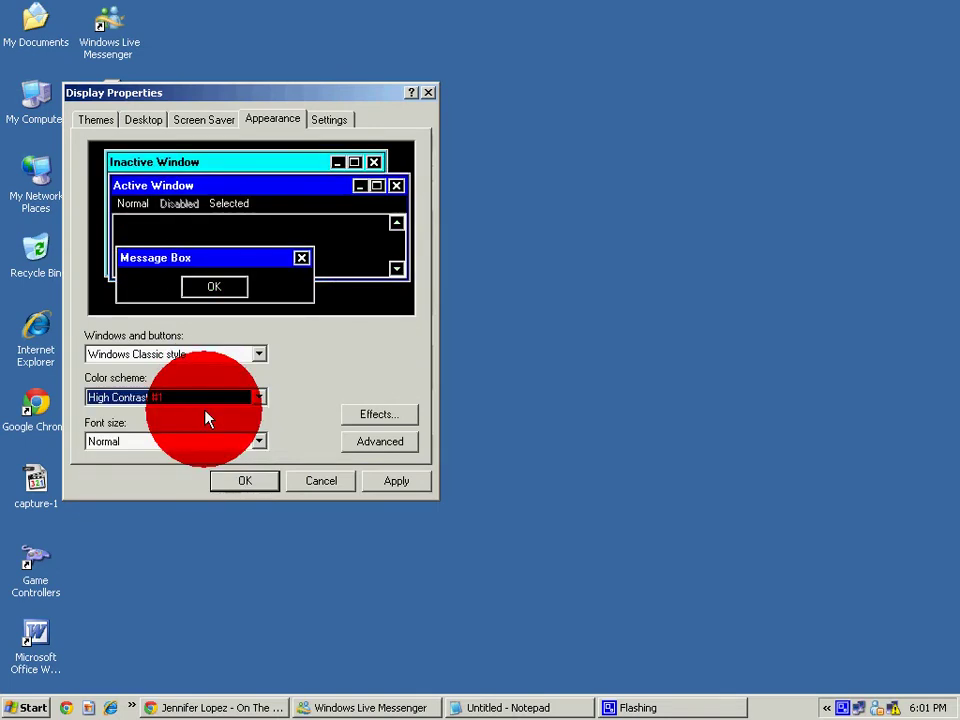
- Preview the Teal (VGA), Storm (VGA) and Slate color schemes
{"action": "left_click", "coordinate": [216, 398]}
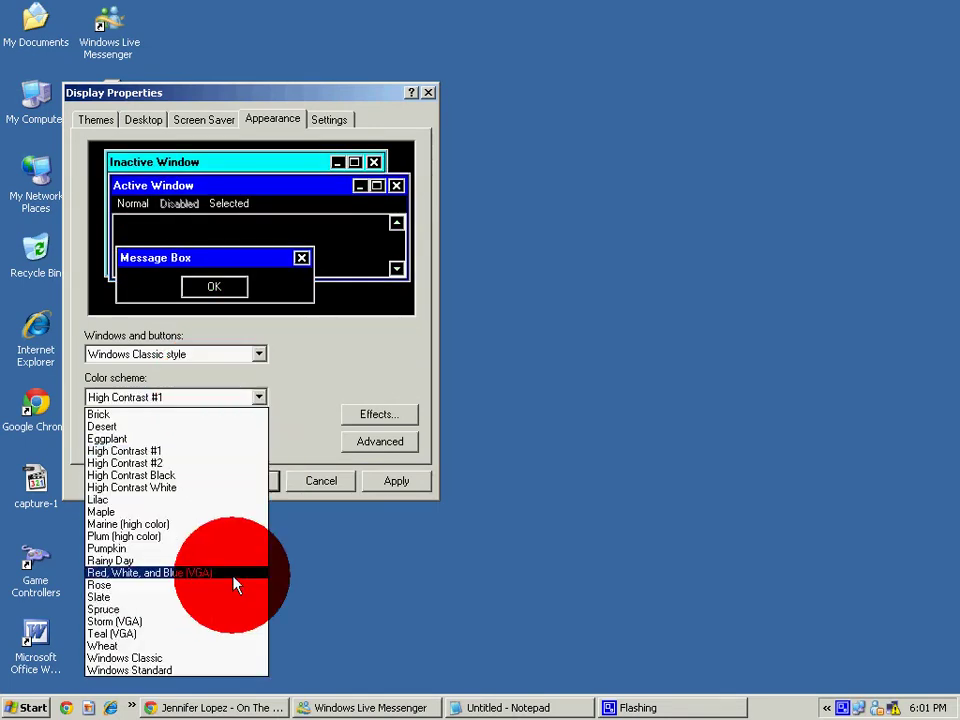
{"action": "left_click", "coordinate": [190, 643]}
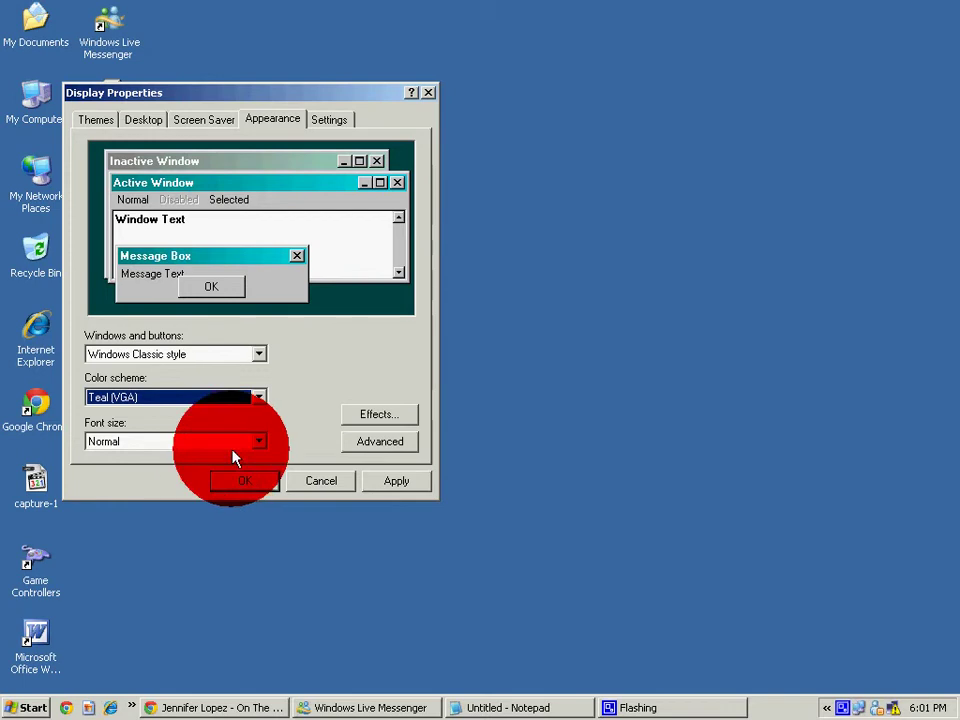
{"action": "left_click", "coordinate": [259, 399]}
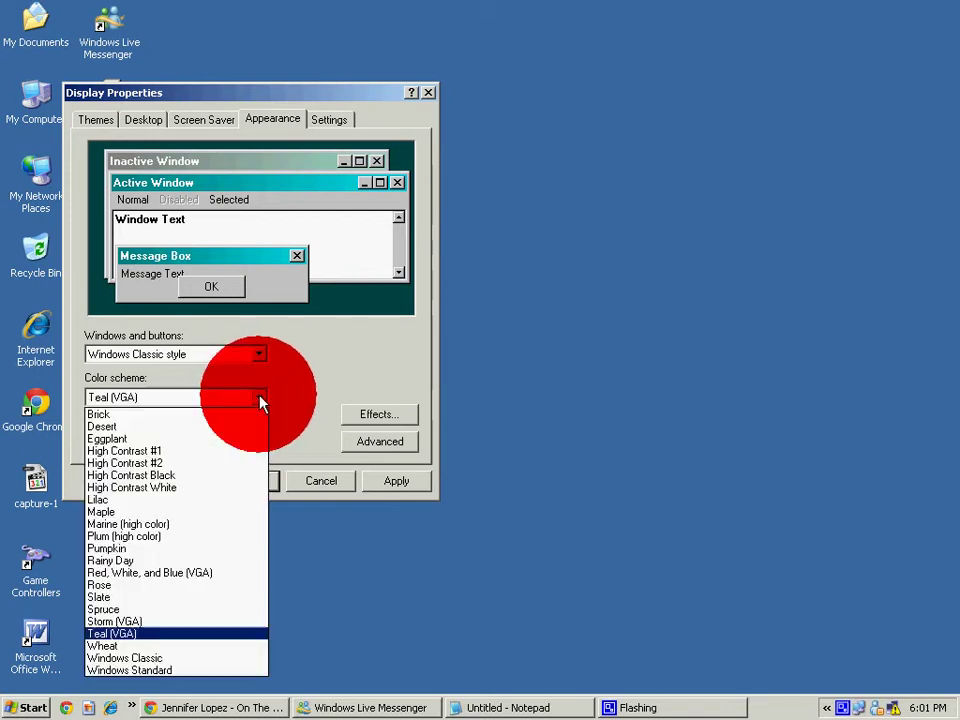
{"action": "left_click", "coordinate": [118, 621]}
{"action": "left_click", "coordinate": [207, 397]}
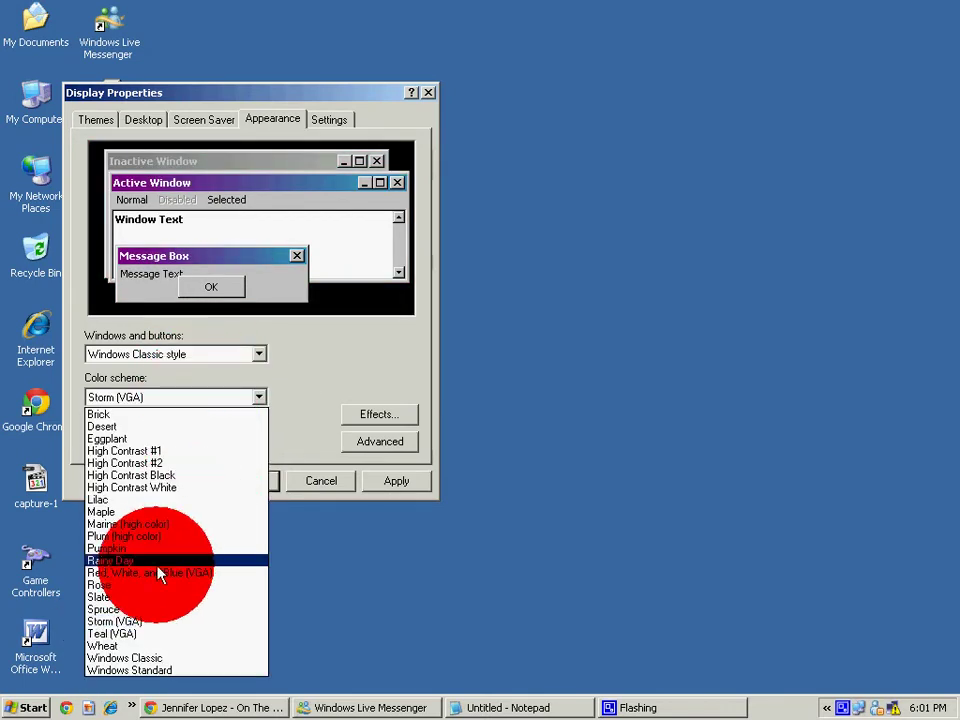
{"action": "left_click", "coordinate": [146, 600]}
- Preview the Red, White, and Blue (VGA) and Marine (high color) schemes
{"action": "left_click", "coordinate": [193, 400]}
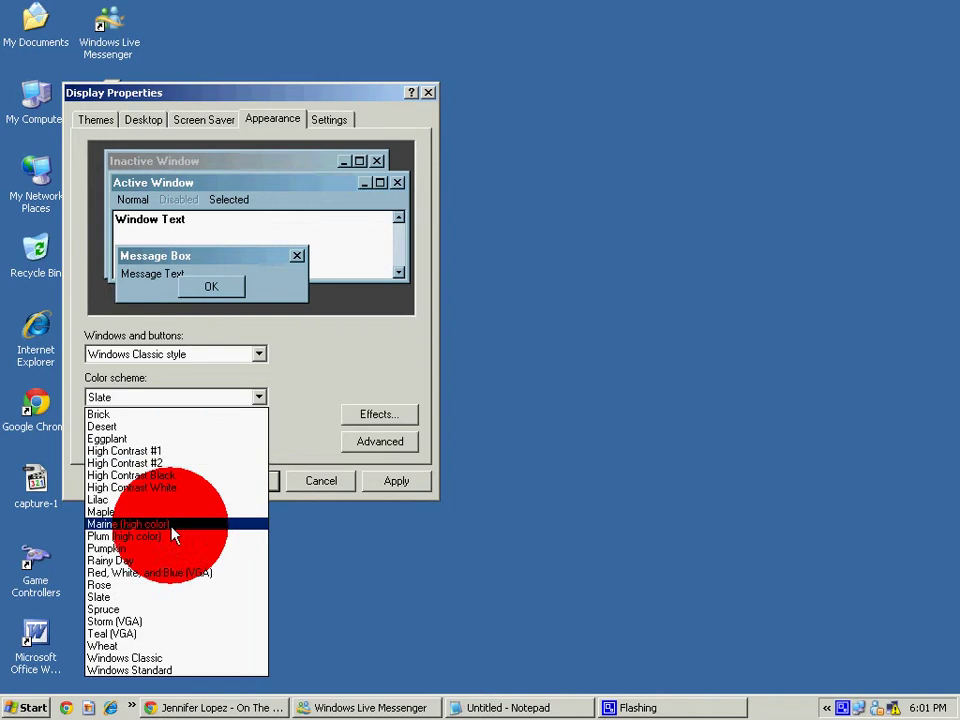
{"action": "left_click", "coordinate": [176, 573]}
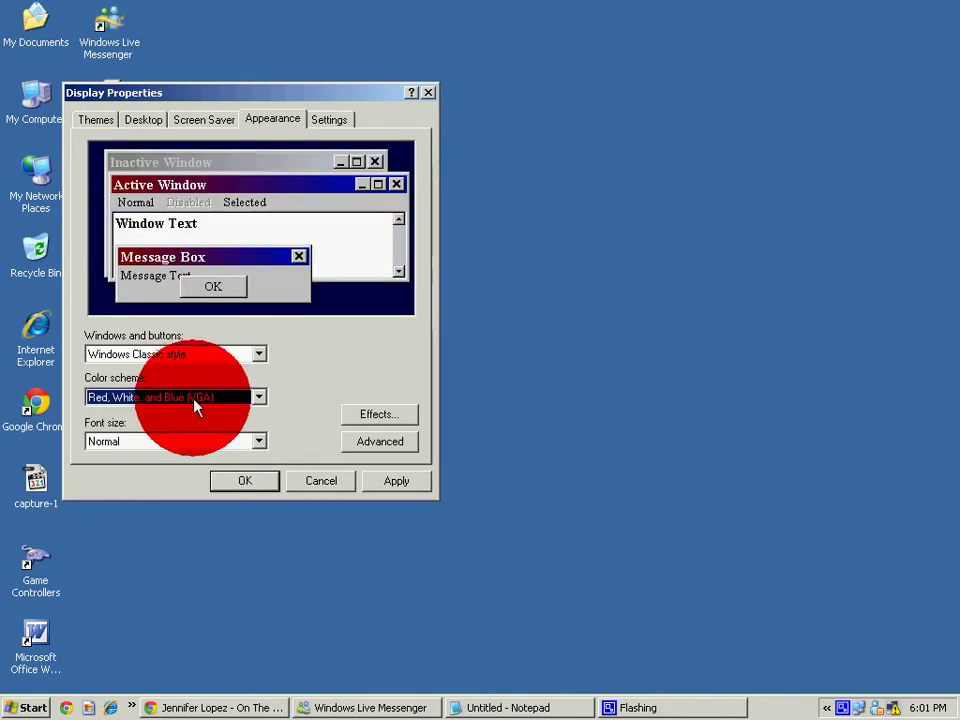
{"action": "left_click", "coordinate": [193, 400]}
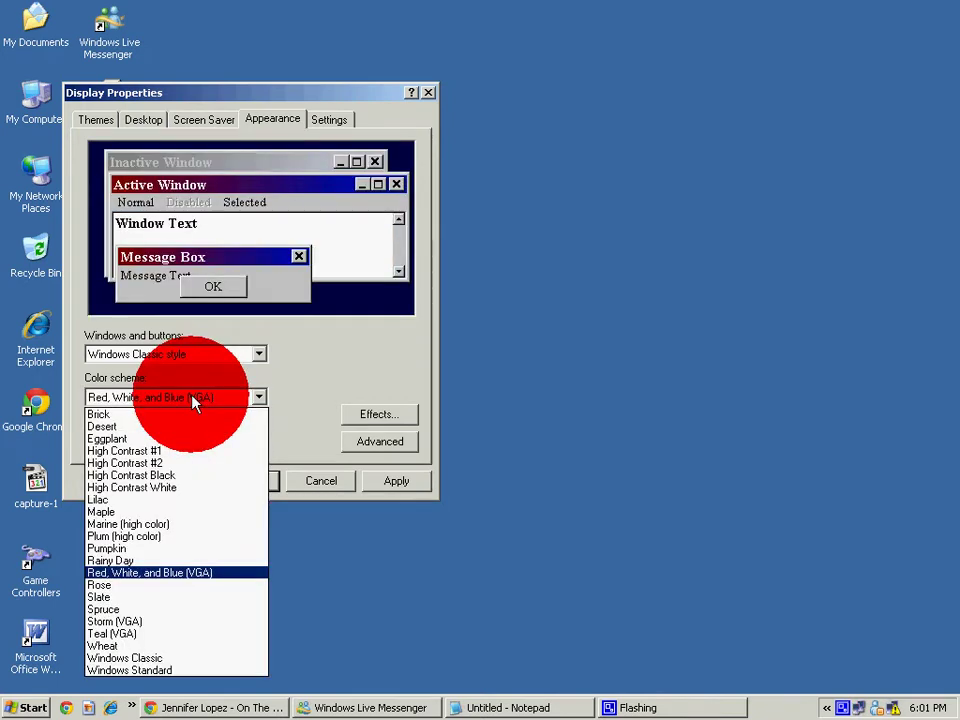
{"action": "left_click", "coordinate": [176, 524]}
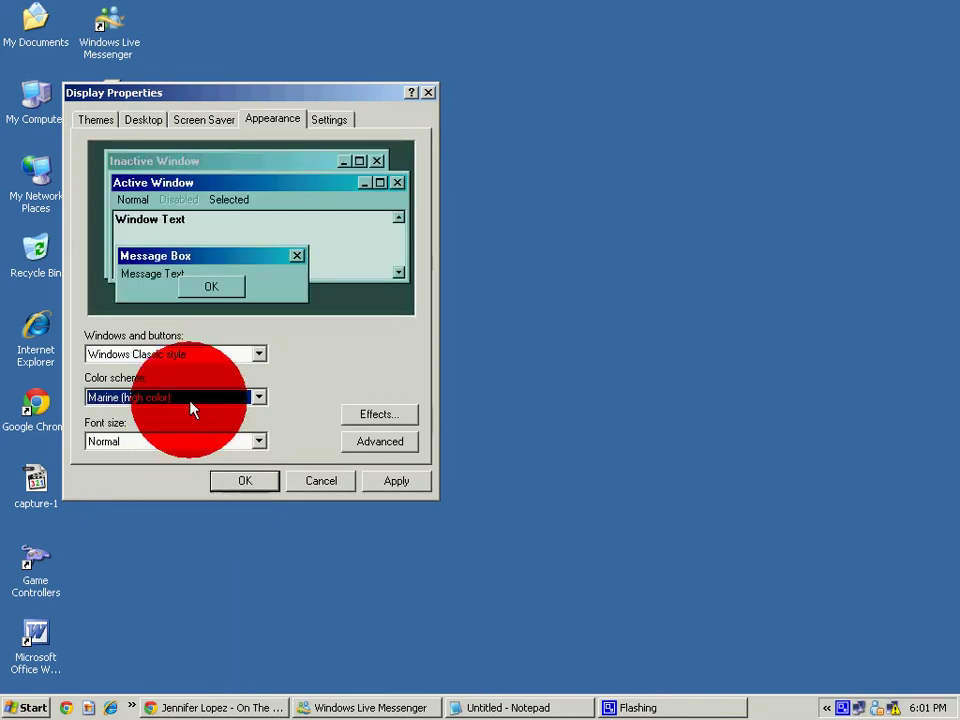
- Apply the High Contrast #1 color scheme and close the display properties
{"action": "left_click", "coordinate": [193, 400]}
{"action": "left_click", "coordinate": [186, 458]}
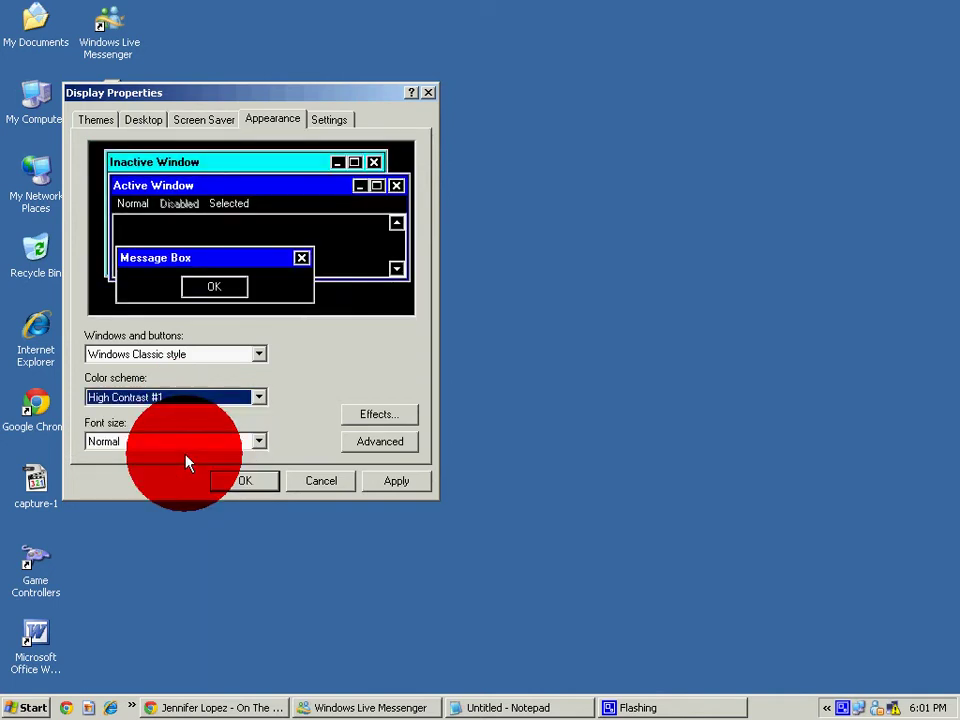
{"action": "left_click", "coordinate": [395, 483]}
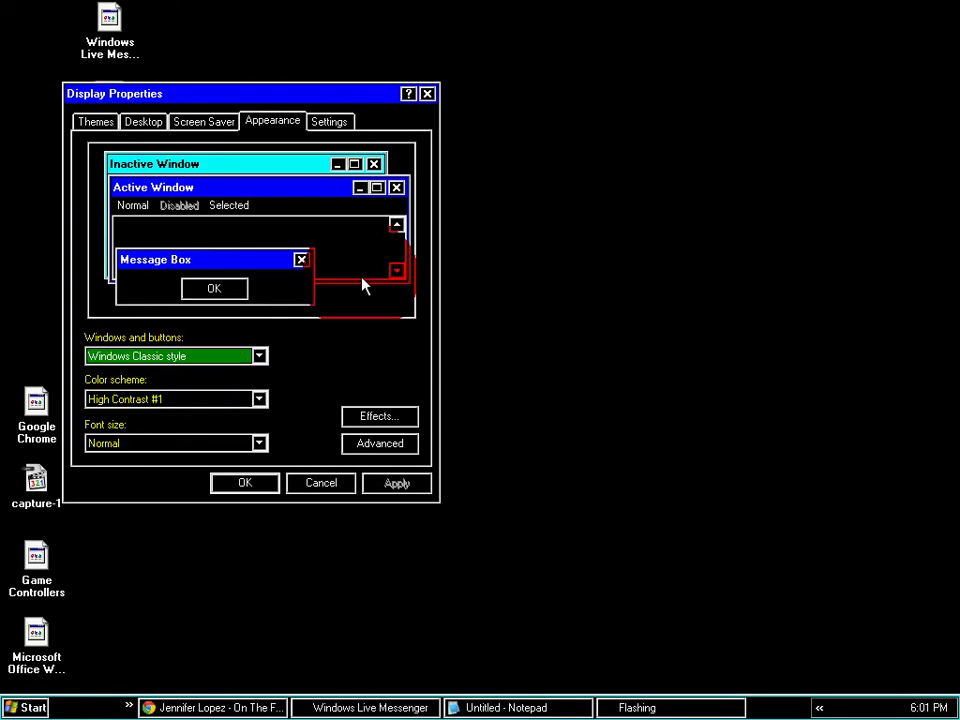
{"action": "left_click", "coordinate": [245, 483]}
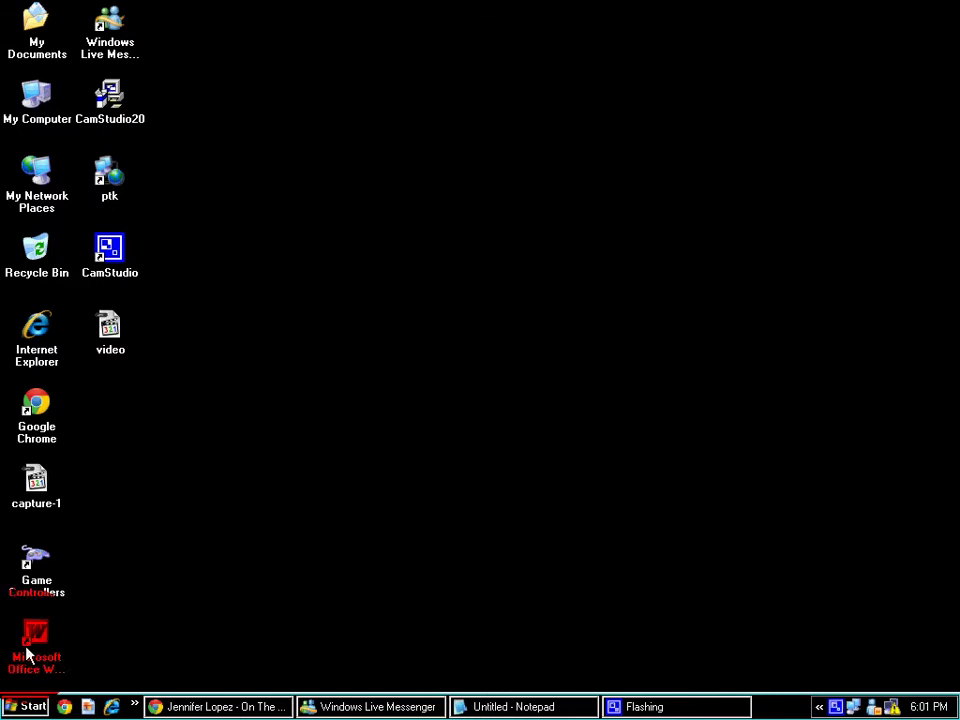
- Open a new Notepad window, enter the trial text "agagaggaaag" and clear it
{"action": "left_click", "coordinate": [30, 708]}
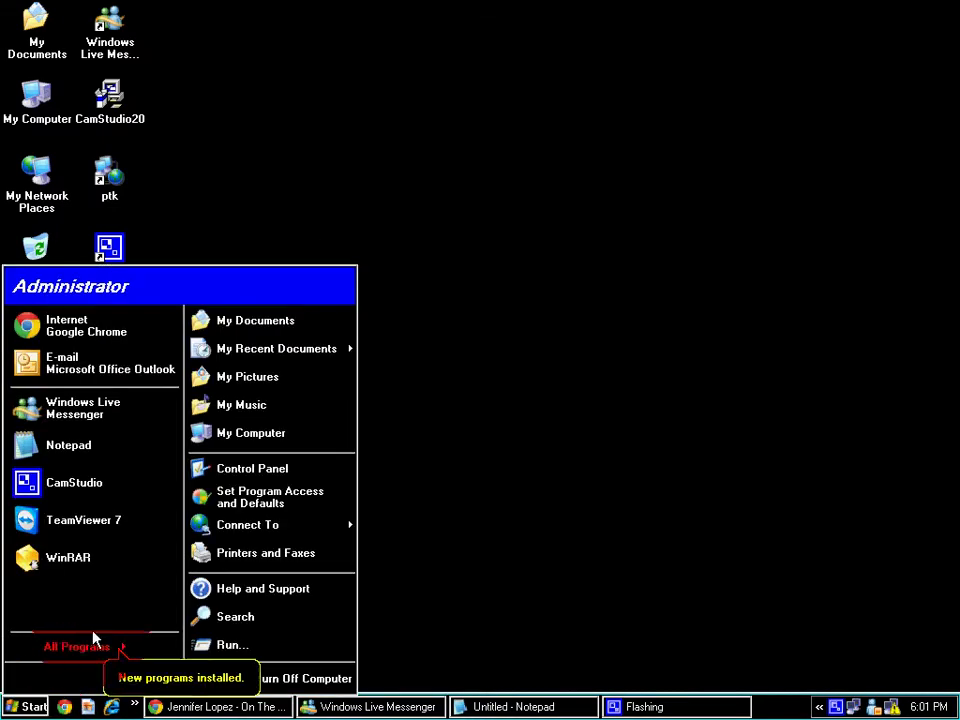
{"action": "key", "text": "Escape"}
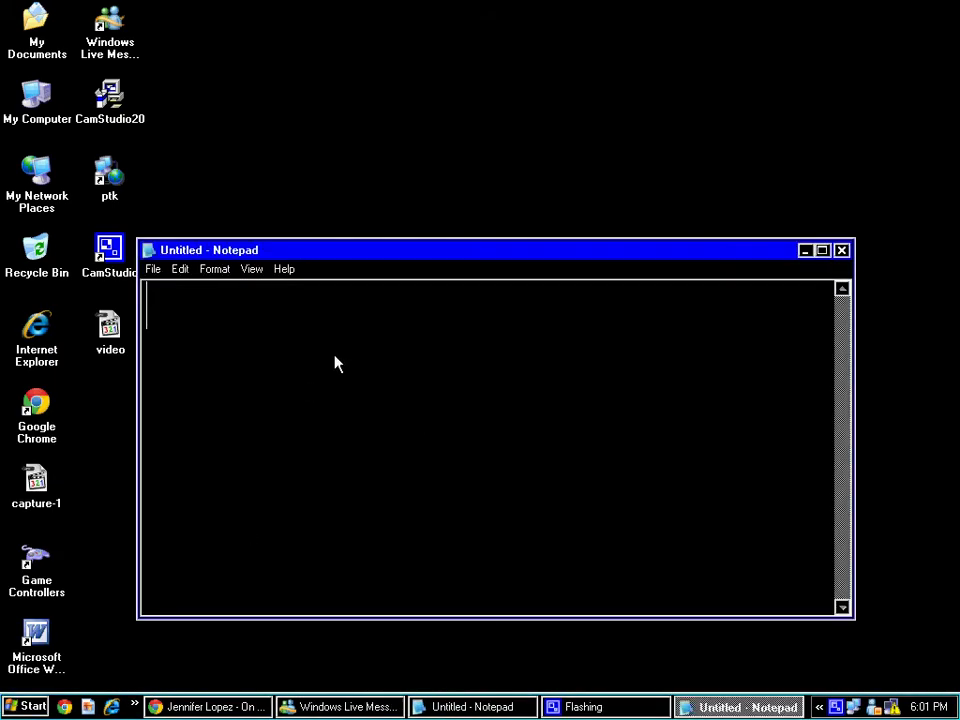
{"action": "type", "text": "agagaggaaag"}
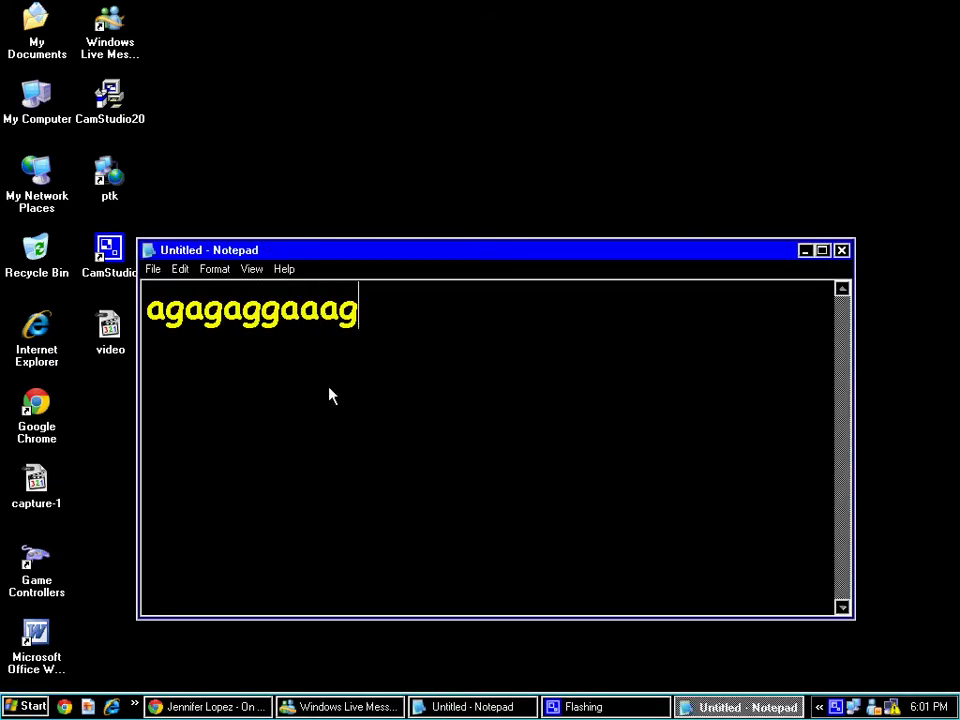
{"action": "key", "text": "ctrl+a"}
{"action": "key", "text": "BackSpace"}
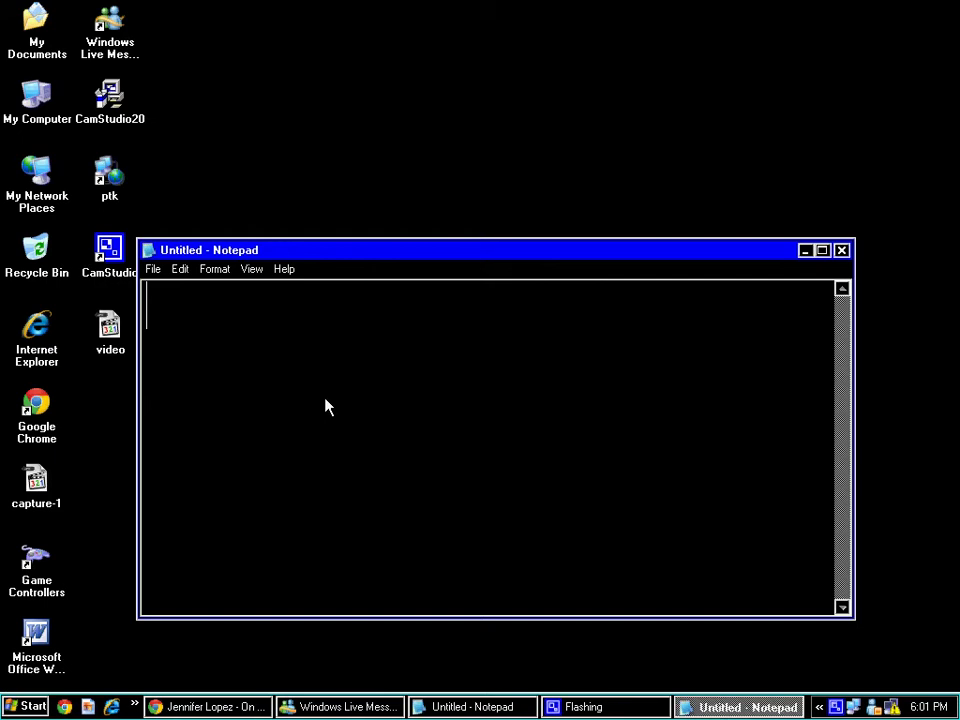
- Write "Kjo eshte nje theme shum e bukur..." in Notepad and, after a blank line, "Do provojm tjera LD"
{"action": "type", "text": "Kjo eshte nje theme shum e bukur..."}
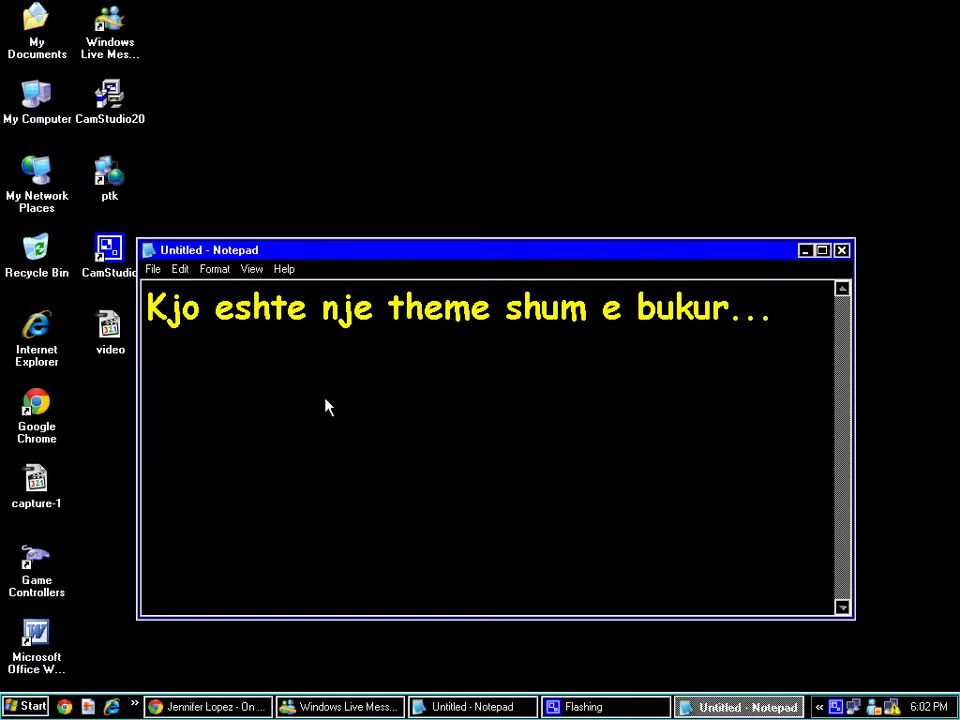
{"action": "key", "text": "Return"}
{"action": "key", "text": "Return"}
{"action": "type", "text": "Do provoj"}
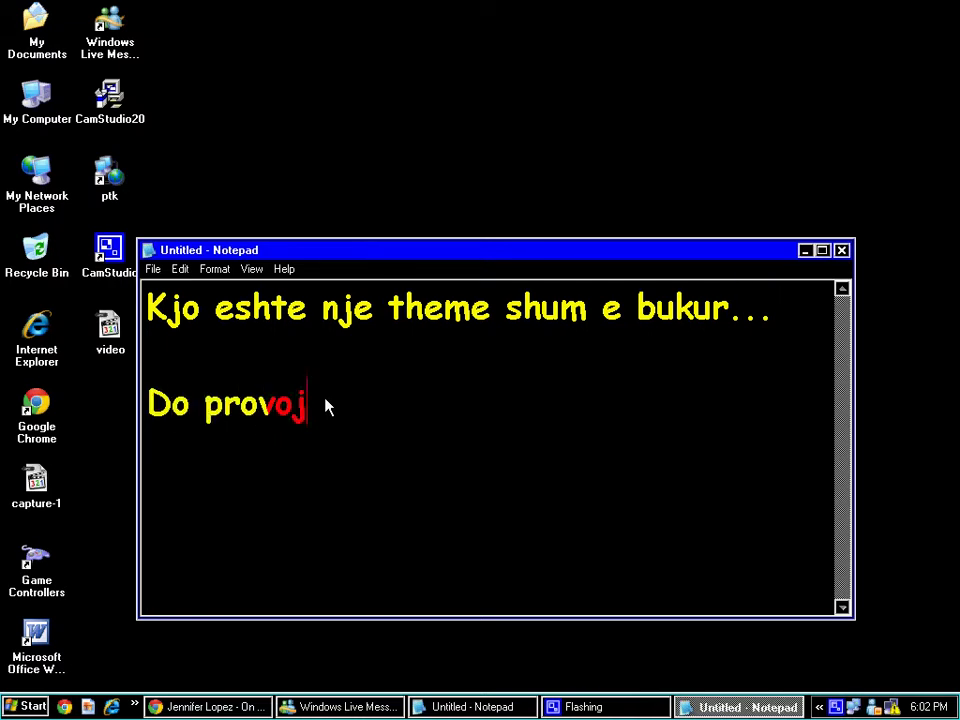
{"action": "type", "text": "m tjera LD"}
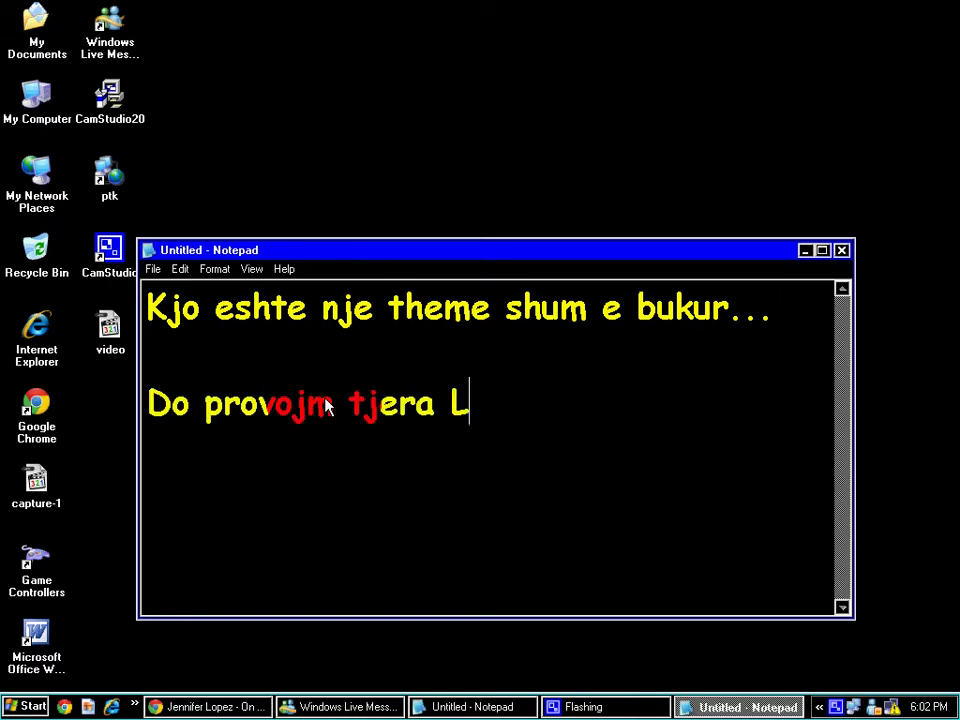
- Clear all the text in Notepad and minimize its window
{"action": "key", "text": "ctrl+a"}
{"action": "key", "text": "Delete"}
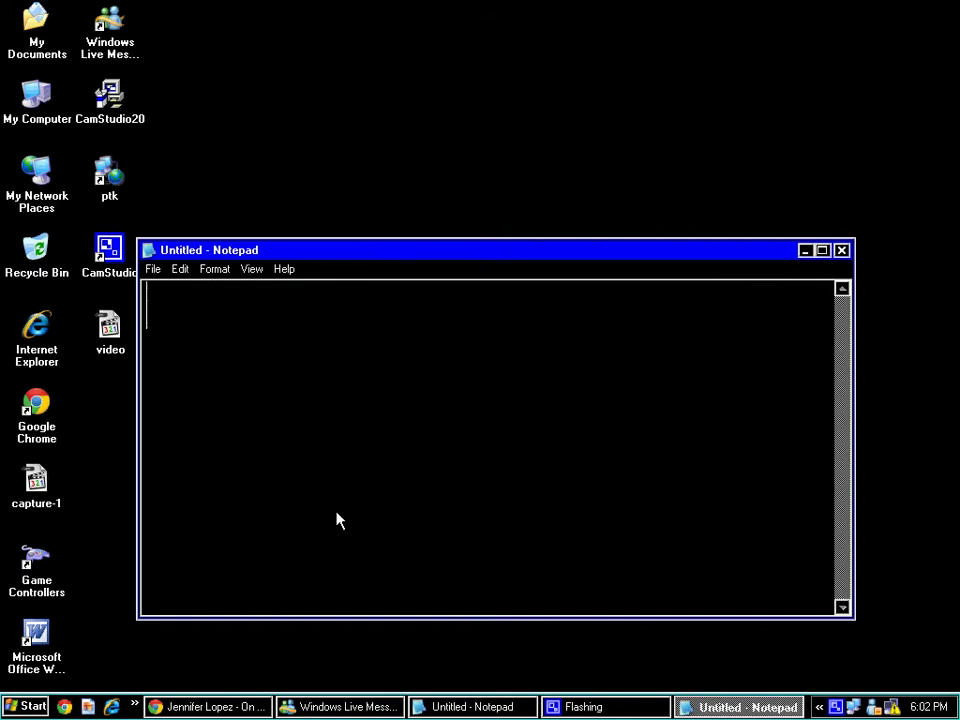
{"action": "left_click", "coordinate": [805, 251]}
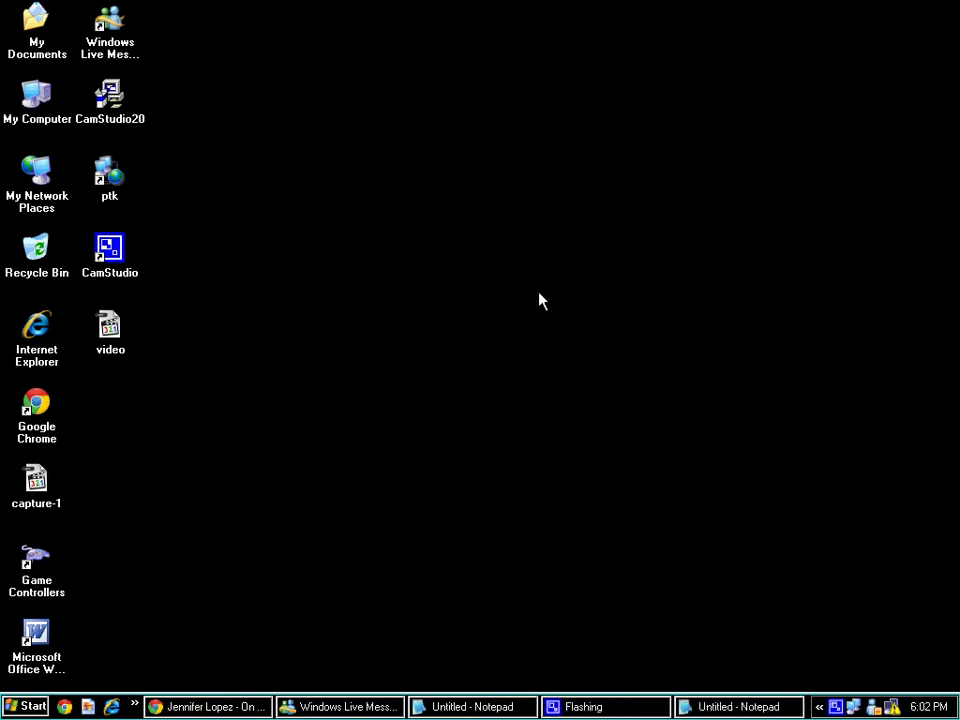
- Open the desktop's display properties and view the Start menu's program list in the current color scheme
{"action": "right_click", "coordinate": [516, 218]}
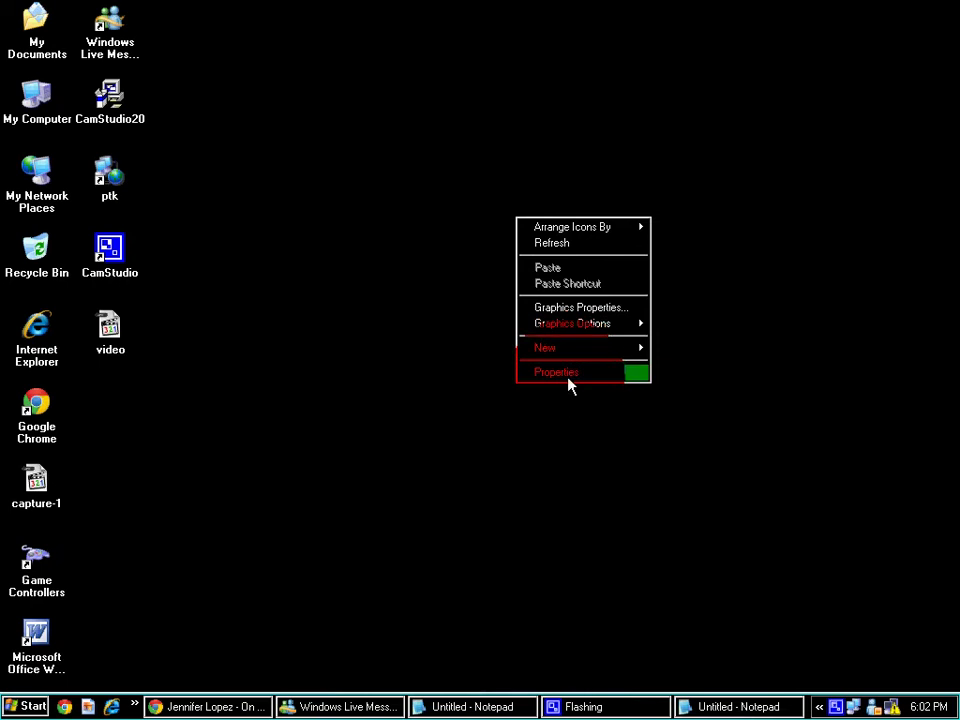
{"action": "left_click", "coordinate": [568, 378]}
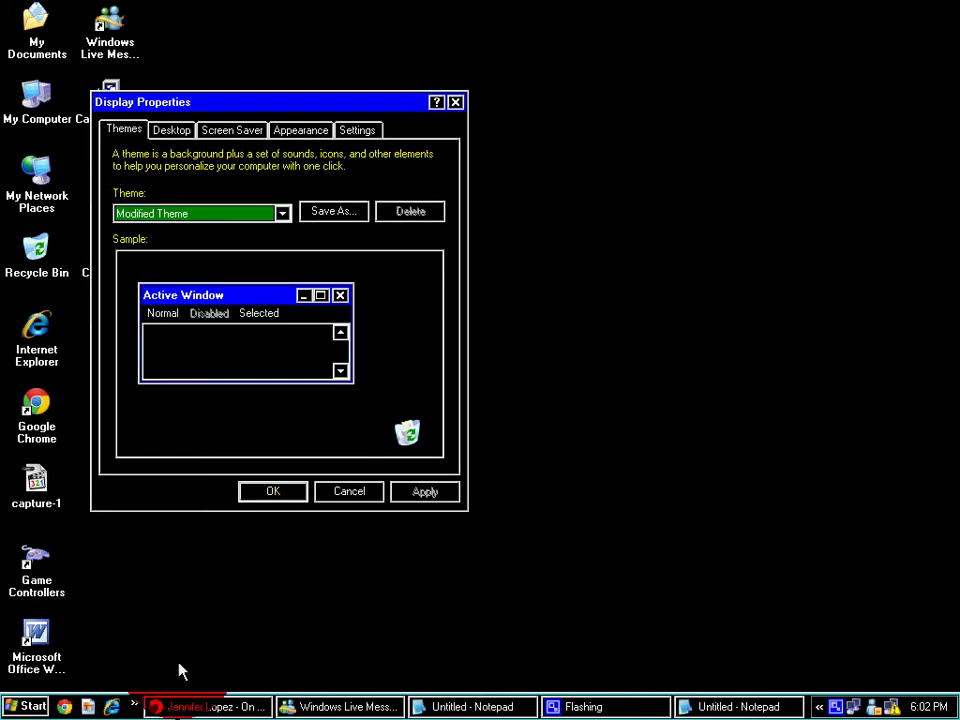
{"action": "left_click", "coordinate": [25, 706]}
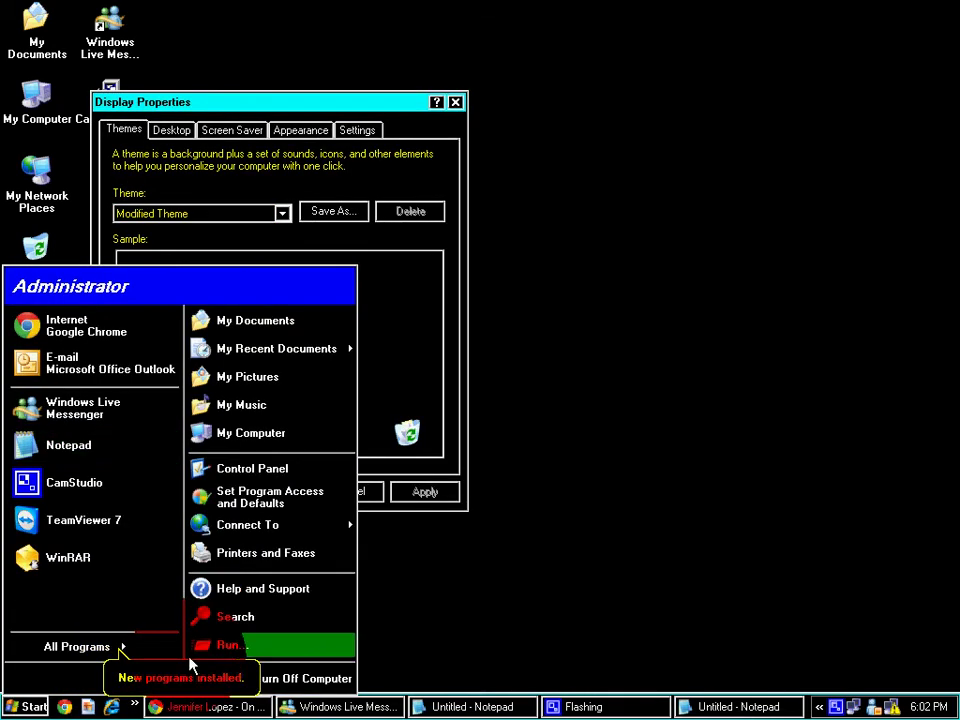
{"action": "left_click", "coordinate": [100, 648]}
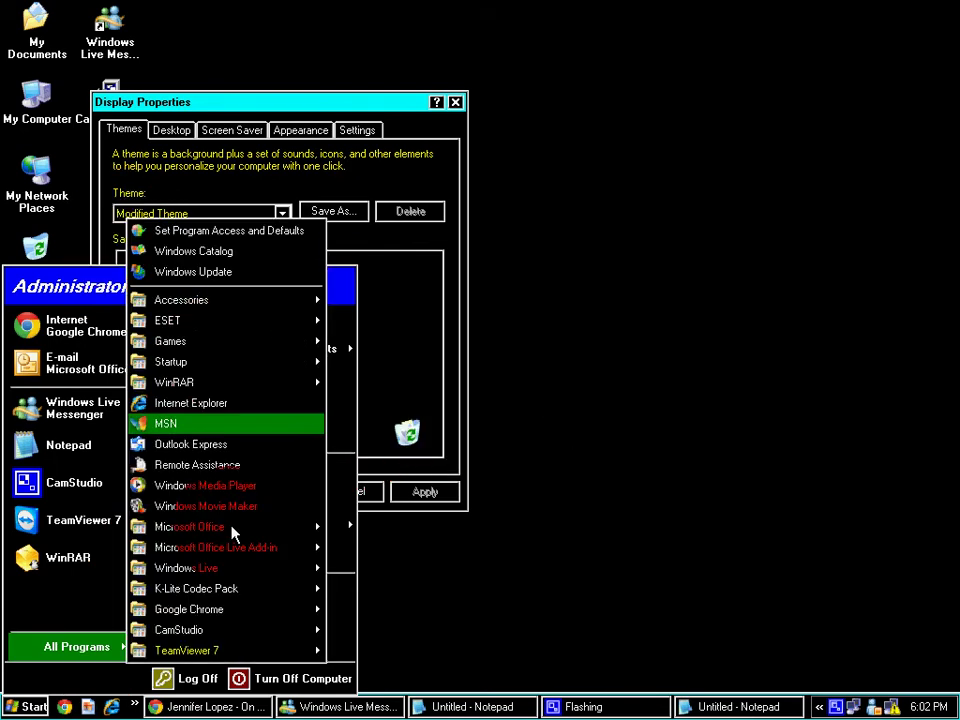
{"action": "left_click", "coordinate": [418, 284]}
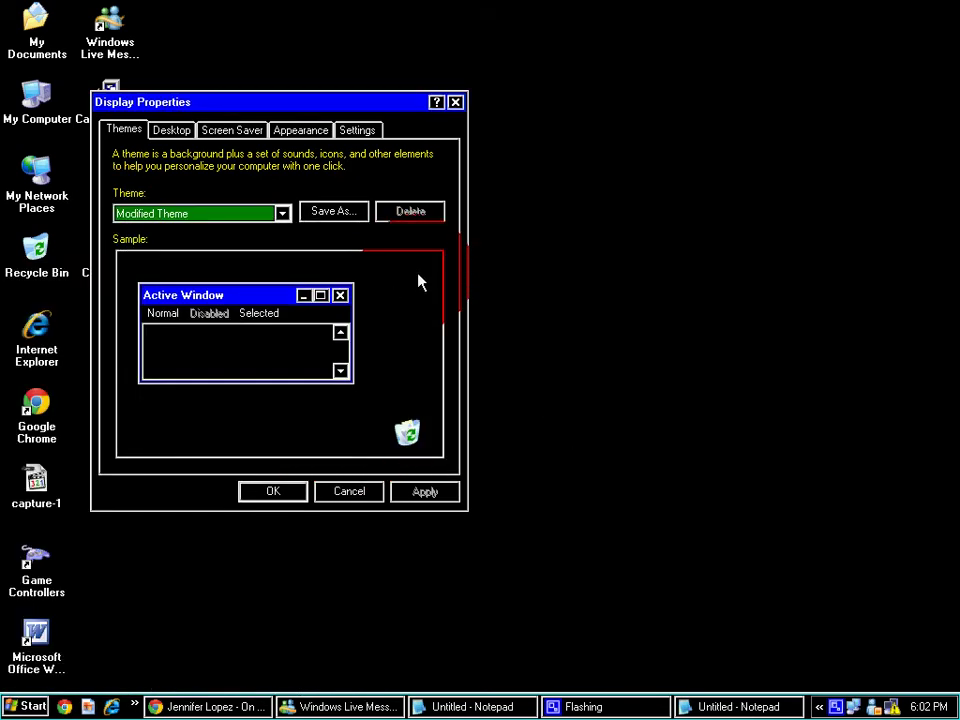
- Apply the High Contrast #2 color scheme to the desktop appearance
{"action": "left_click", "coordinate": [298, 131]}
{"action": "left_click", "coordinate": [193, 407]}
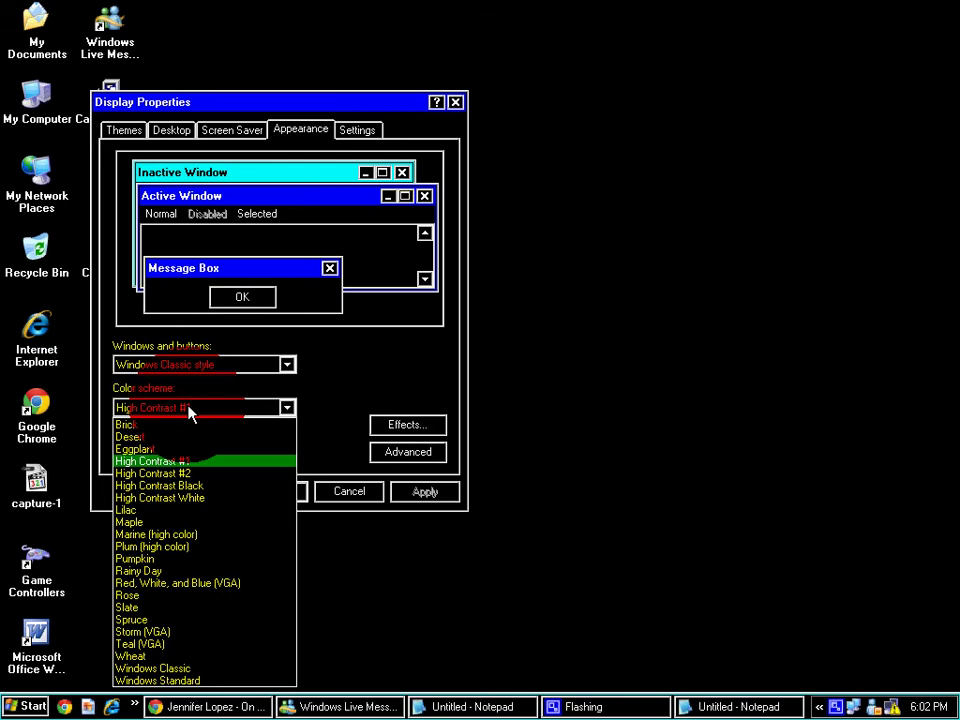
{"action": "left_click", "coordinate": [189, 482]}
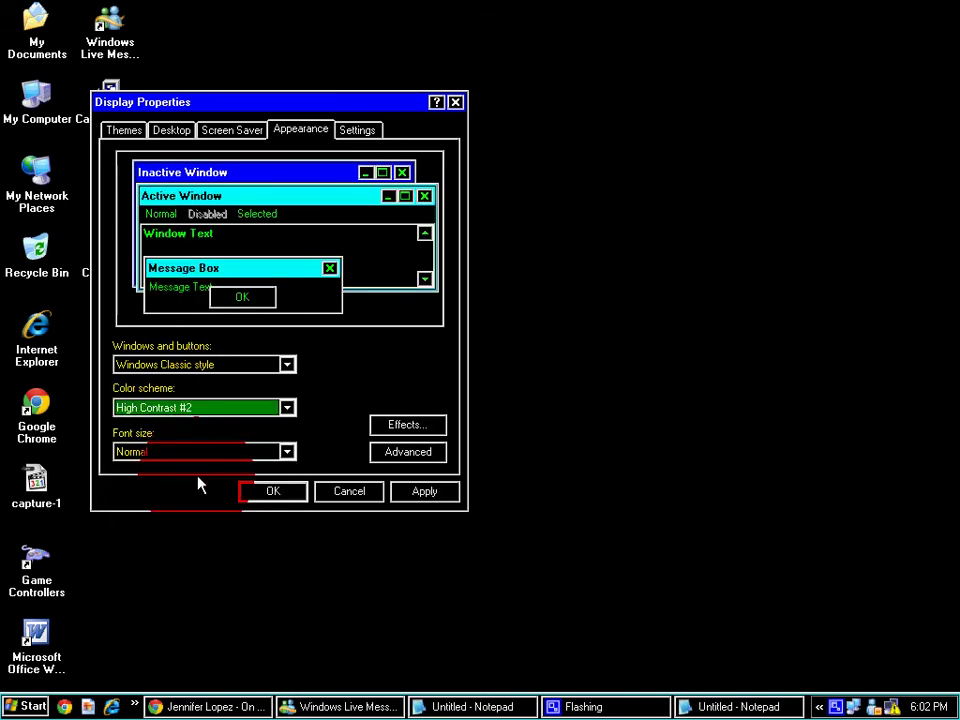
{"action": "left_click", "coordinate": [429, 492]}
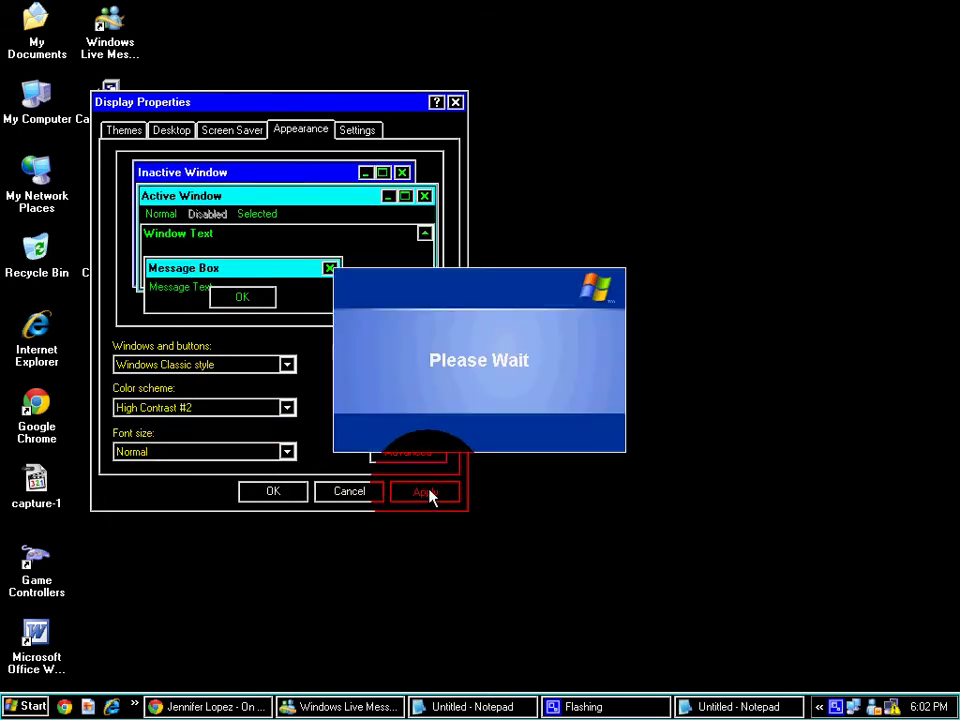
- Check how the Start menu, the program list and the Notepad window look in the High Contrast #2 scheme
{"action": "left_click", "coordinate": [20, 707]}
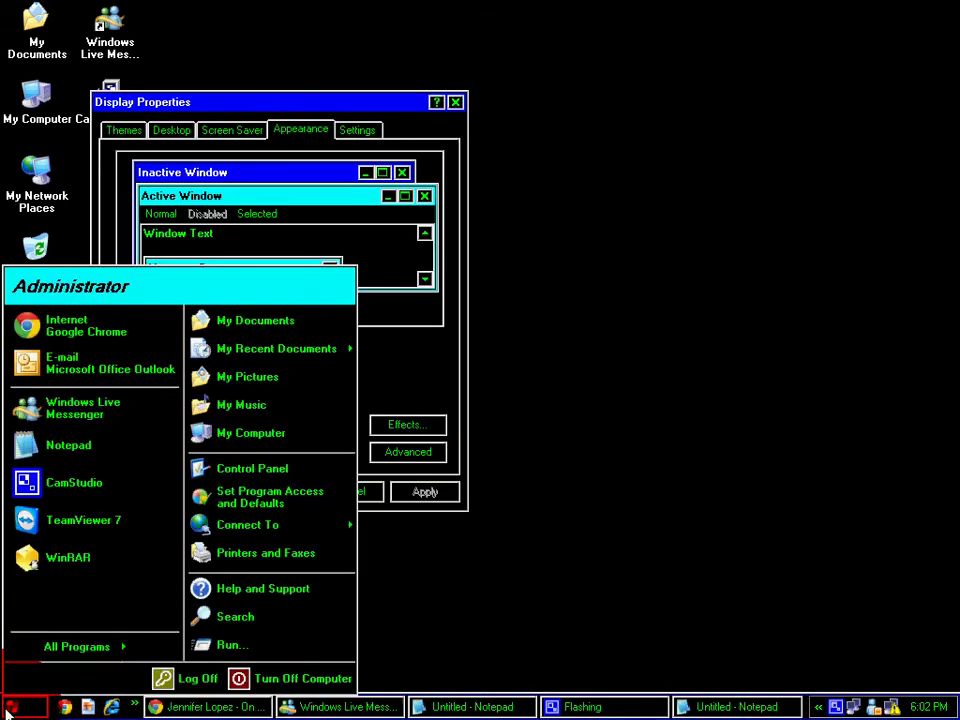
{"action": "left_click", "coordinate": [118, 648]}
{"action": "left_click", "coordinate": [298, 193]}
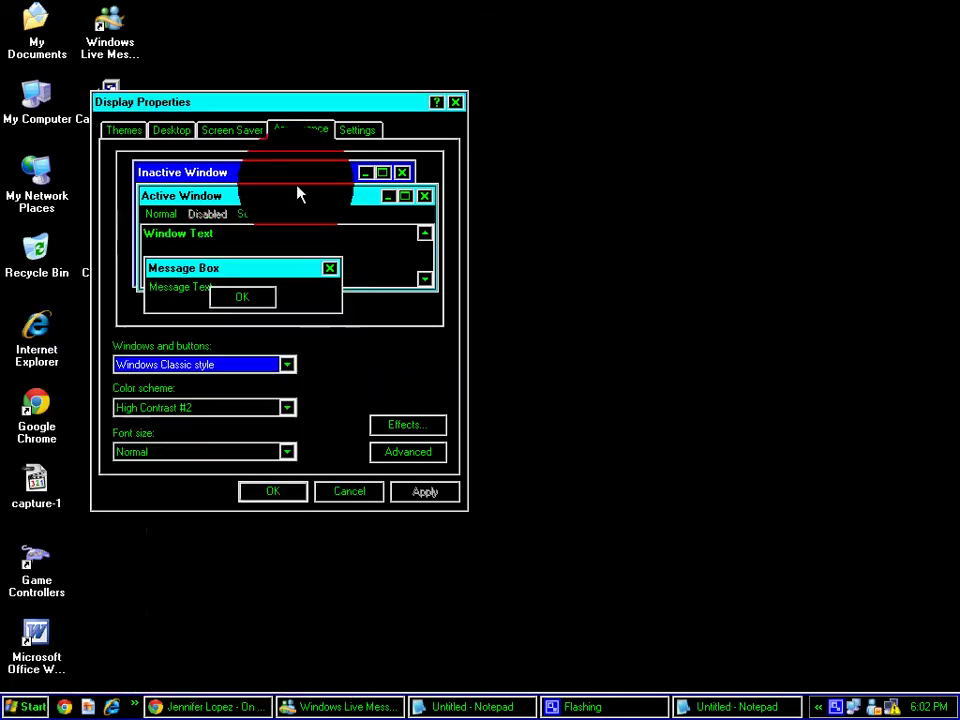
{"action": "left_click", "coordinate": [274, 300]}
{"action": "left_click", "coordinate": [460, 707]}
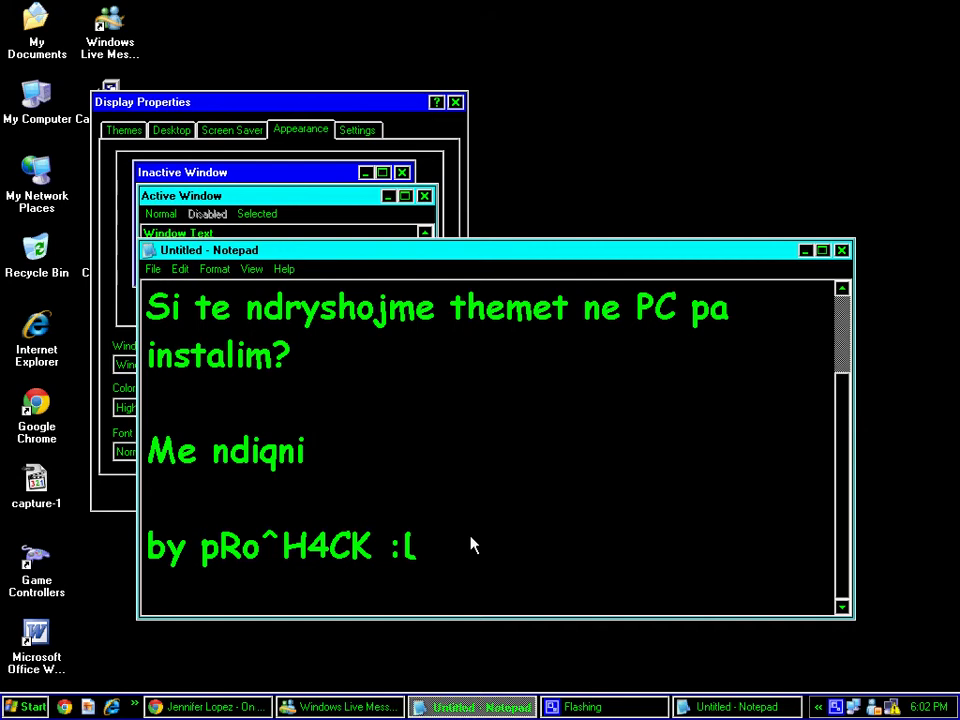
- Apply the Eggplant color scheme and bring the Notepad window forward to view it
{"action": "left_click", "coordinate": [339, 104]}
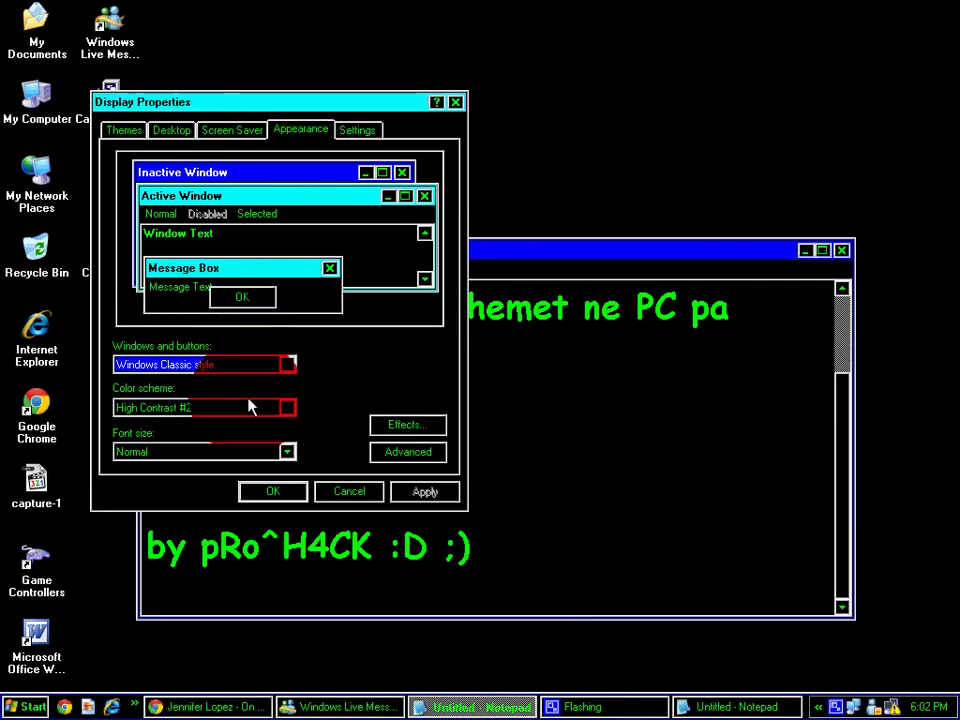
{"action": "left_click", "coordinate": [250, 407]}
{"action": "left_click", "coordinate": [223, 446]}
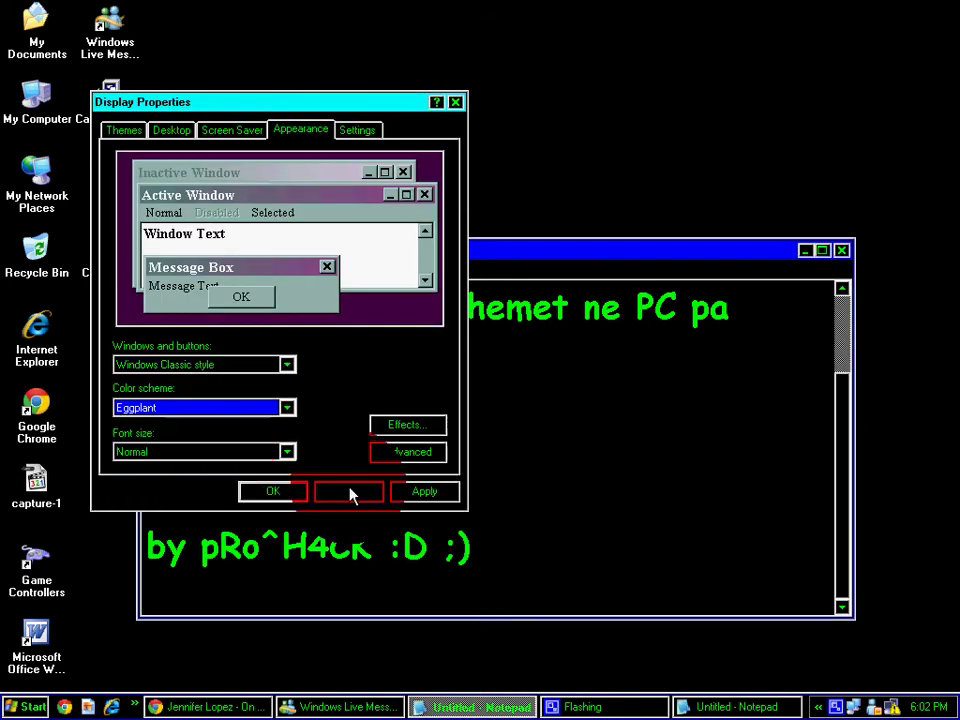
{"action": "left_click", "coordinate": [416, 492]}
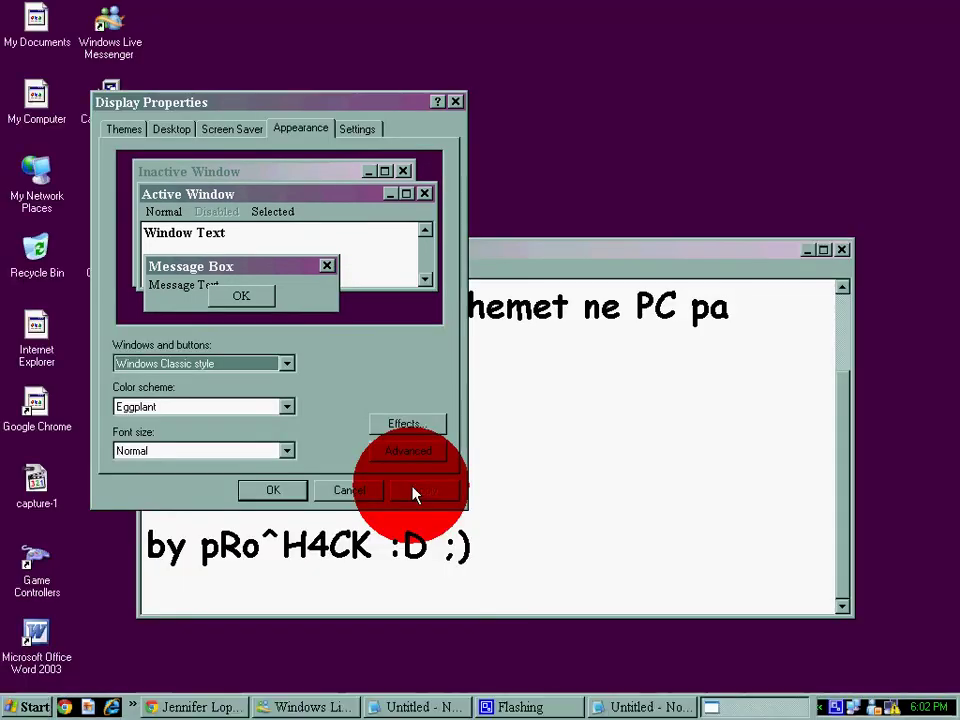
{"action": "left_click", "coordinate": [651, 491]}
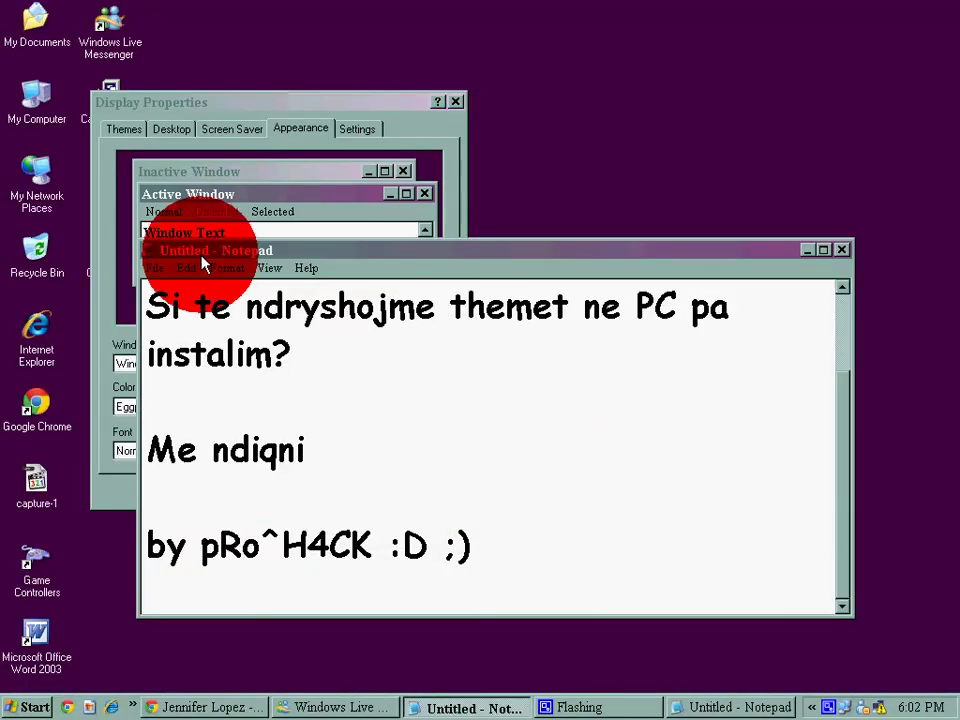
- Apply the Windows XP style with the Silver color scheme and view the Notepad window in it
{"action": "left_click", "coordinate": [316, 198]}
{"action": "left_click", "coordinate": [250, 366]}
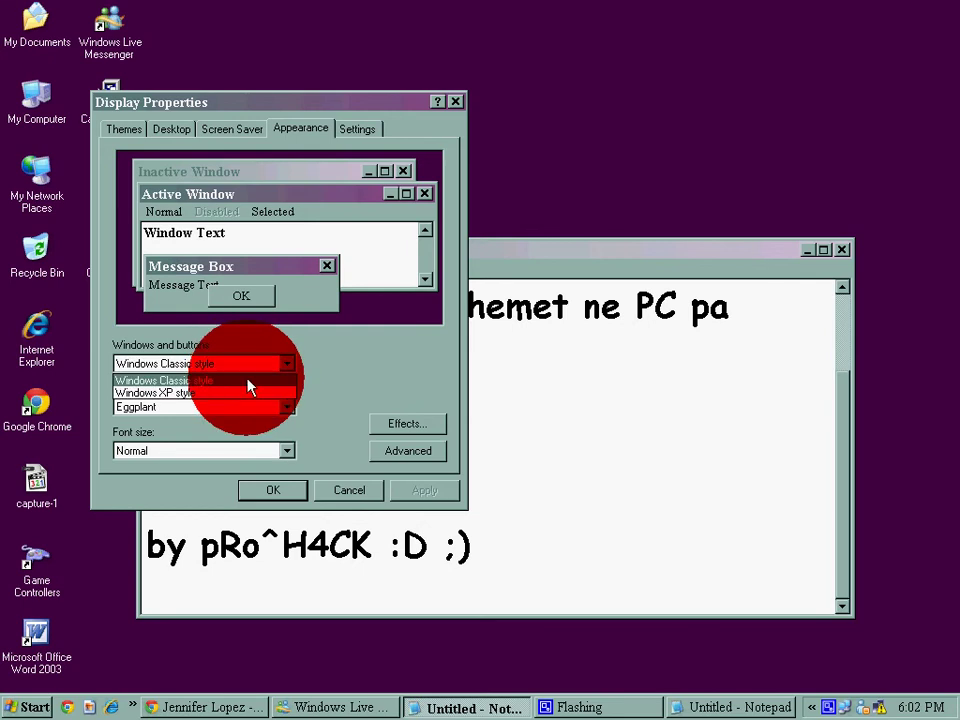
{"action": "left_click", "coordinate": [240, 412]}
{"action": "left_click", "coordinate": [224, 366]}
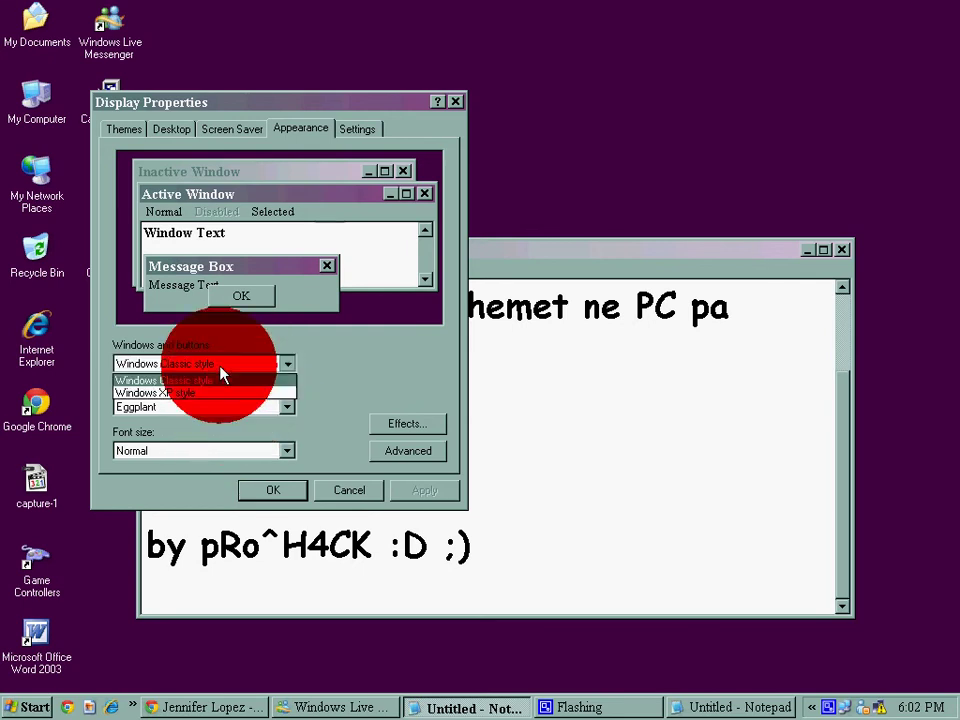
{"action": "left_click", "coordinate": [216, 394]}
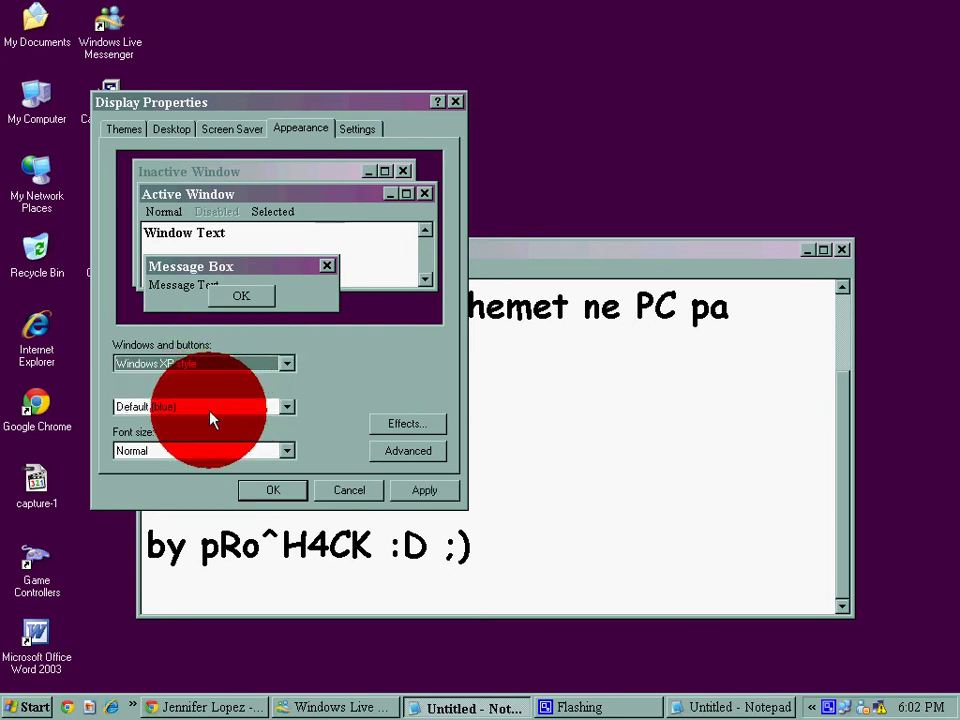
{"action": "left_click", "coordinate": [294, 407]}
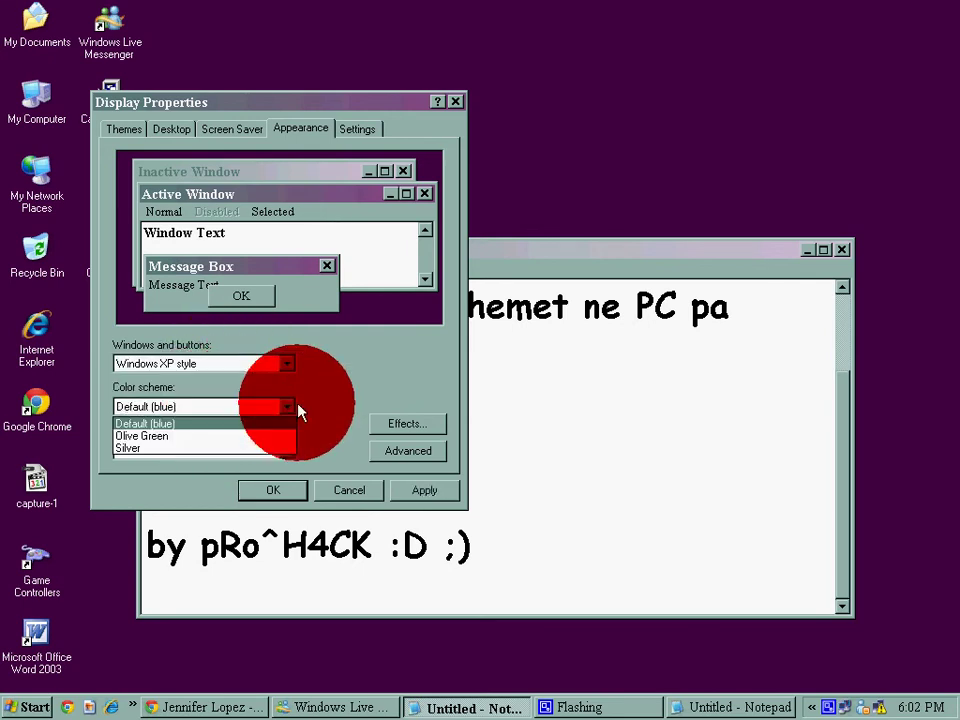
{"action": "left_click", "coordinate": [175, 456]}
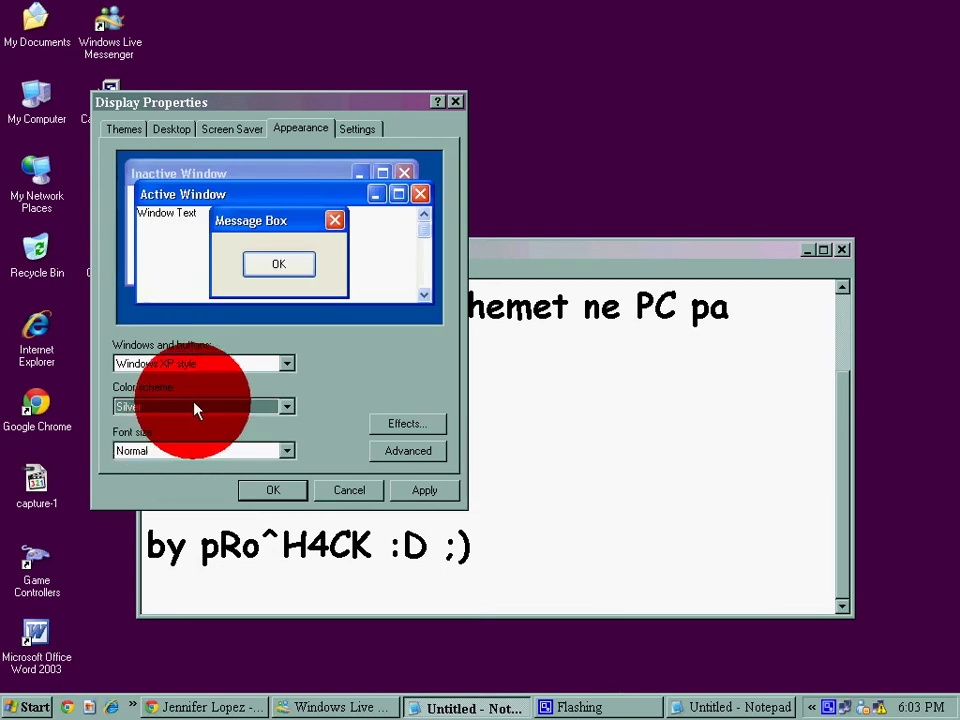
{"action": "left_click", "coordinate": [432, 492]}
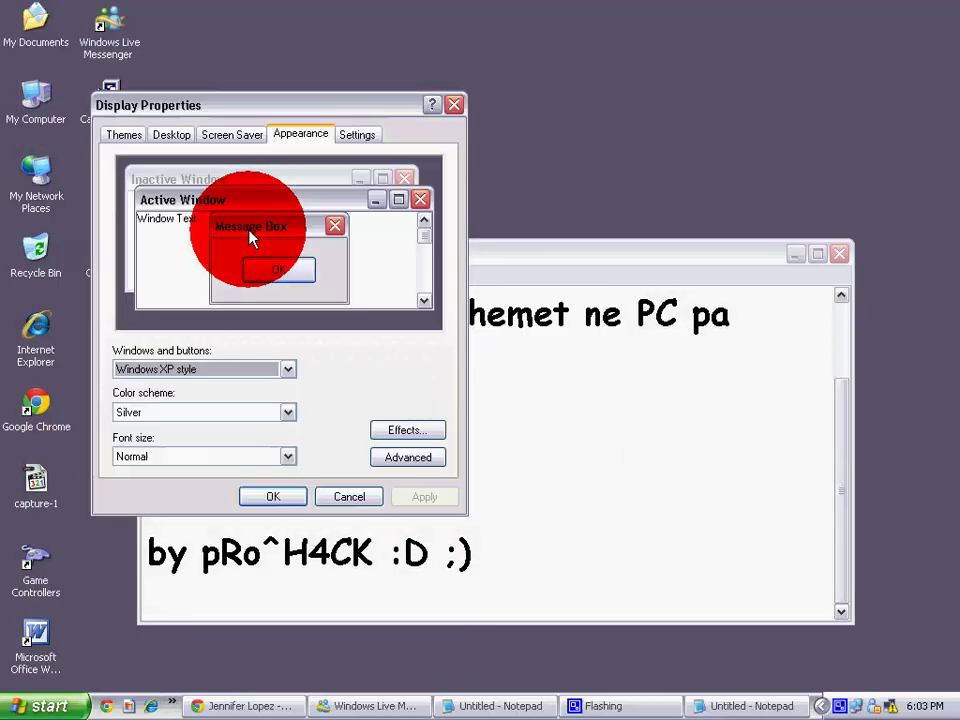
{"action": "left_click", "coordinate": [589, 456]}
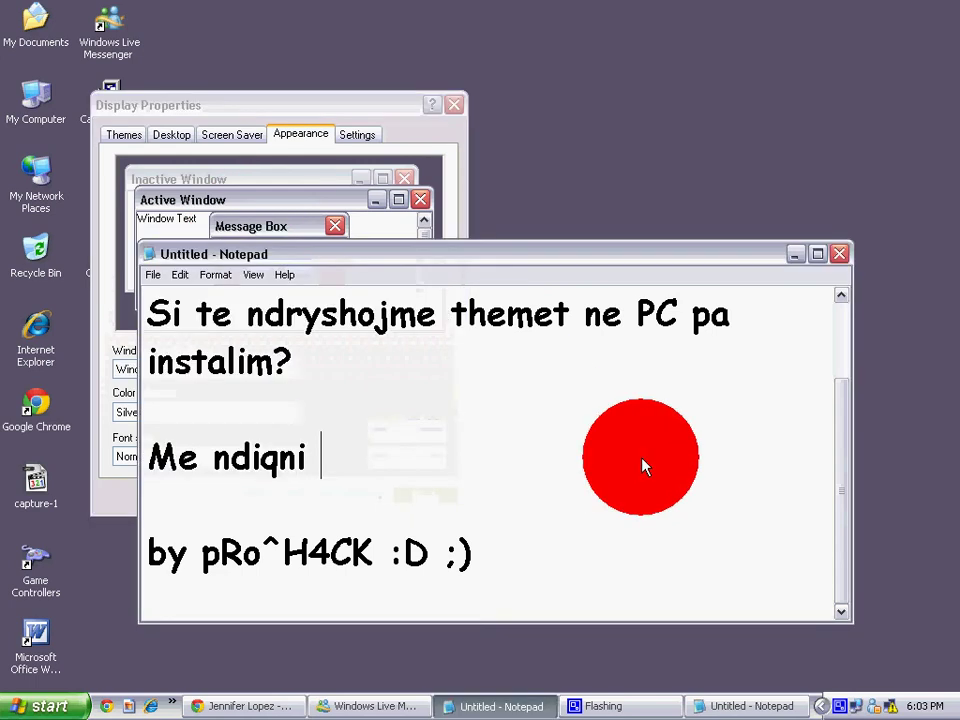
- Apply the Olive Green color scheme with the Windows XP style
{"action": "left_click", "coordinate": [240, 197]}
{"action": "left_click", "coordinate": [260, 370]}
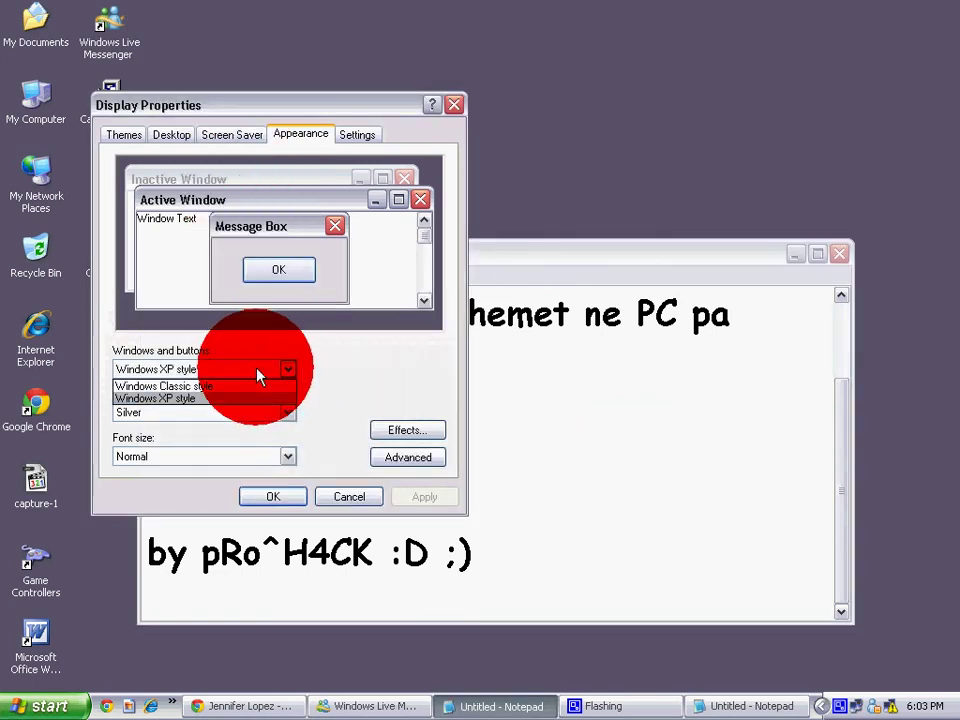
{"action": "left_click", "coordinate": [255, 397]}
{"action": "left_click", "coordinate": [253, 411]}
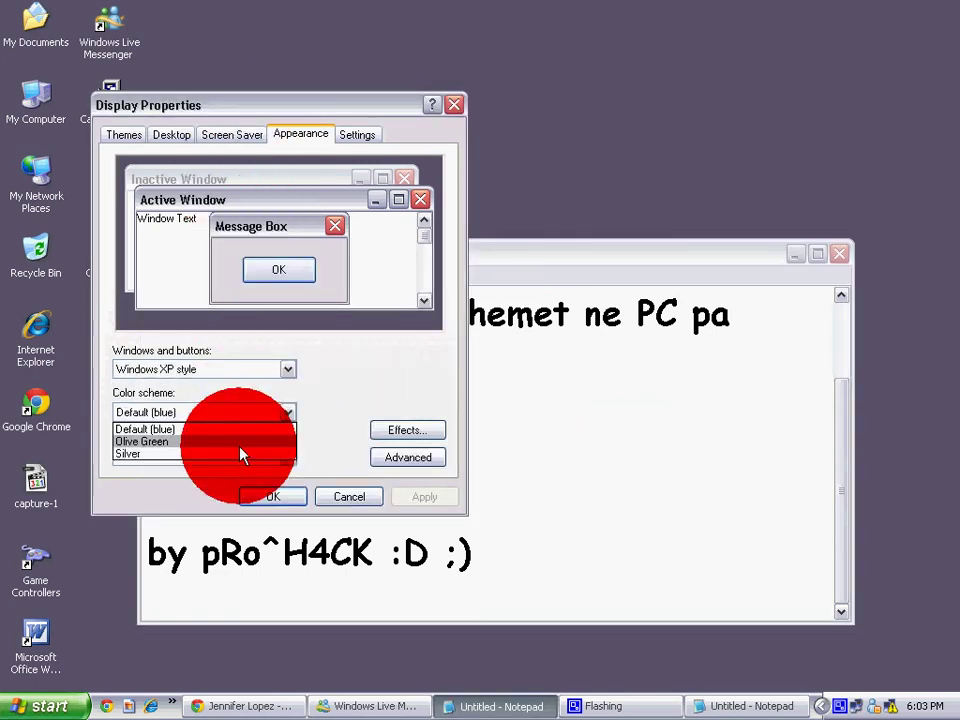
{"action": "left_click", "coordinate": [240, 441]}
{"action": "left_click", "coordinate": [446, 504]}
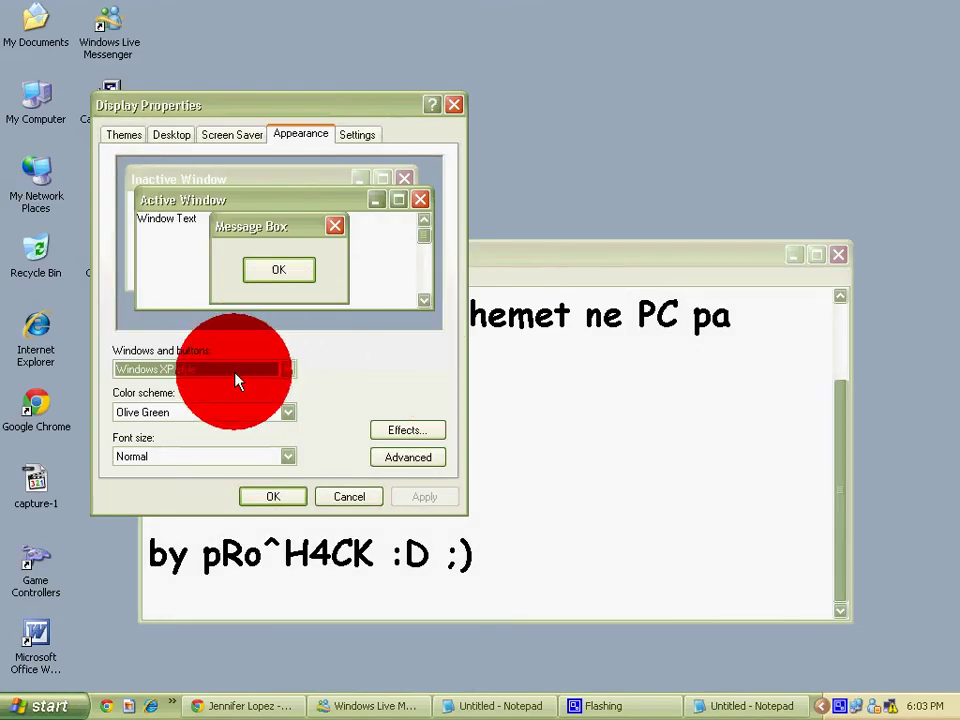
- Switch to the Windows Classic style, preview High Contrast #1, and apply the Spruce color scheme
{"action": "left_click", "coordinate": [237, 370]}
{"action": "left_click", "coordinate": [224, 400]}
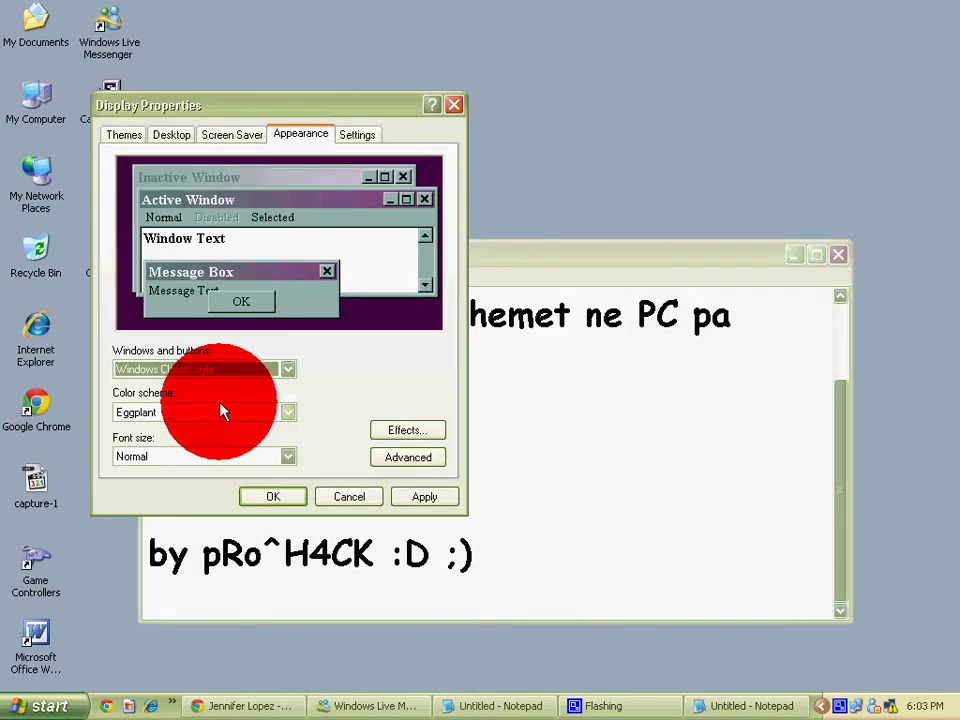
{"action": "left_click", "coordinate": [224, 412]}
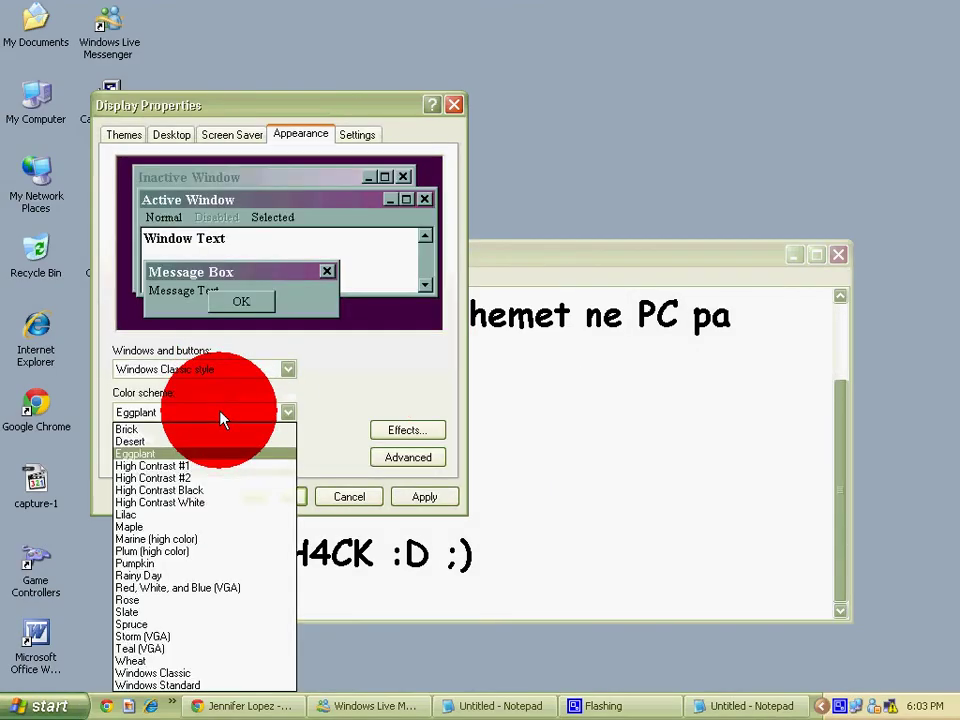
{"action": "left_click", "coordinate": [193, 468]}
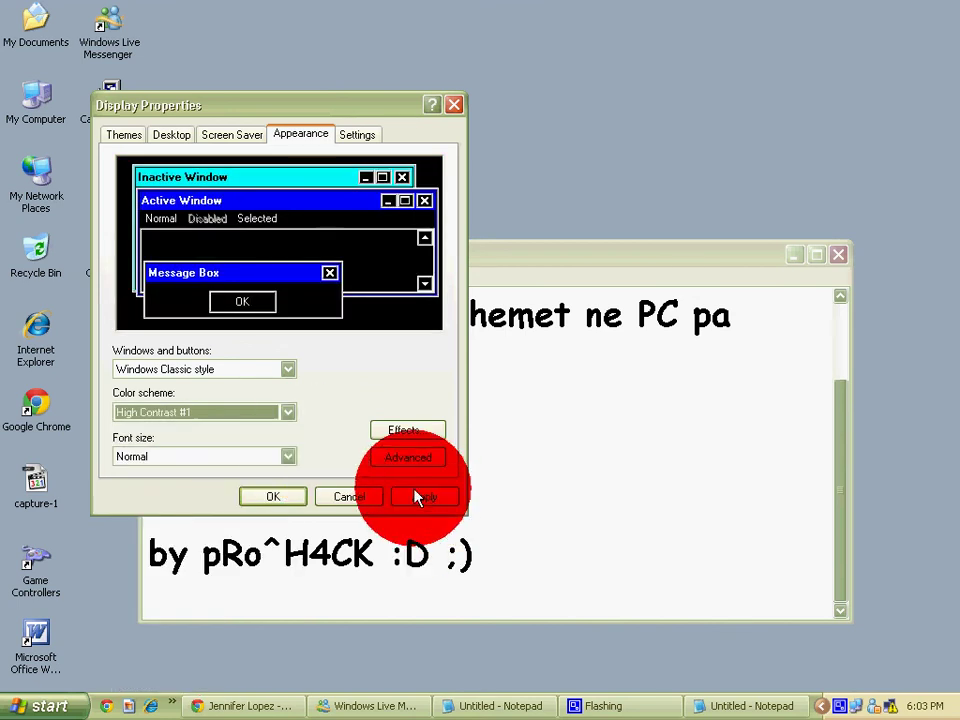
{"action": "left_click", "coordinate": [195, 411]}
{"action": "left_click", "coordinate": [201, 625]}
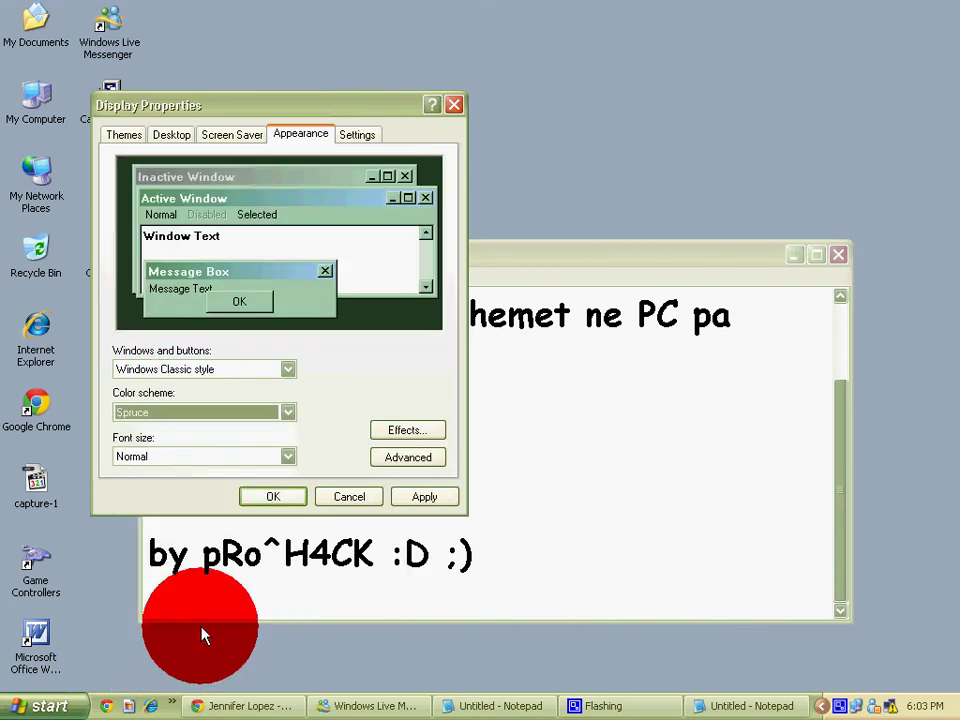
{"action": "left_click", "coordinate": [416, 497]}
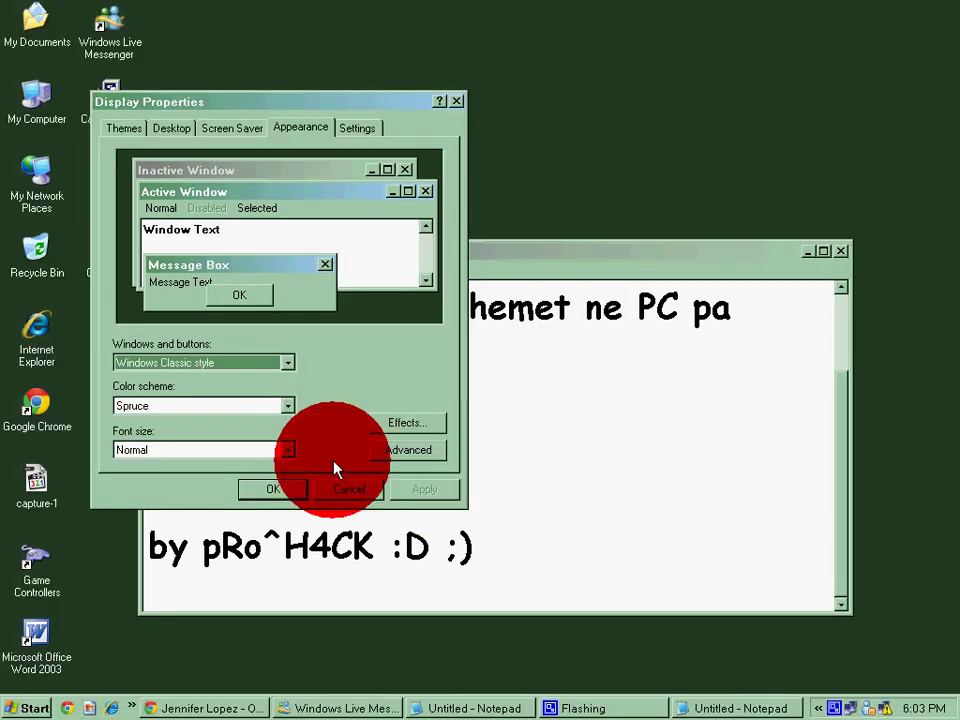
- Apply the High Contrast #1 color scheme and close the display properties
{"action": "left_click", "coordinate": [242, 406]}
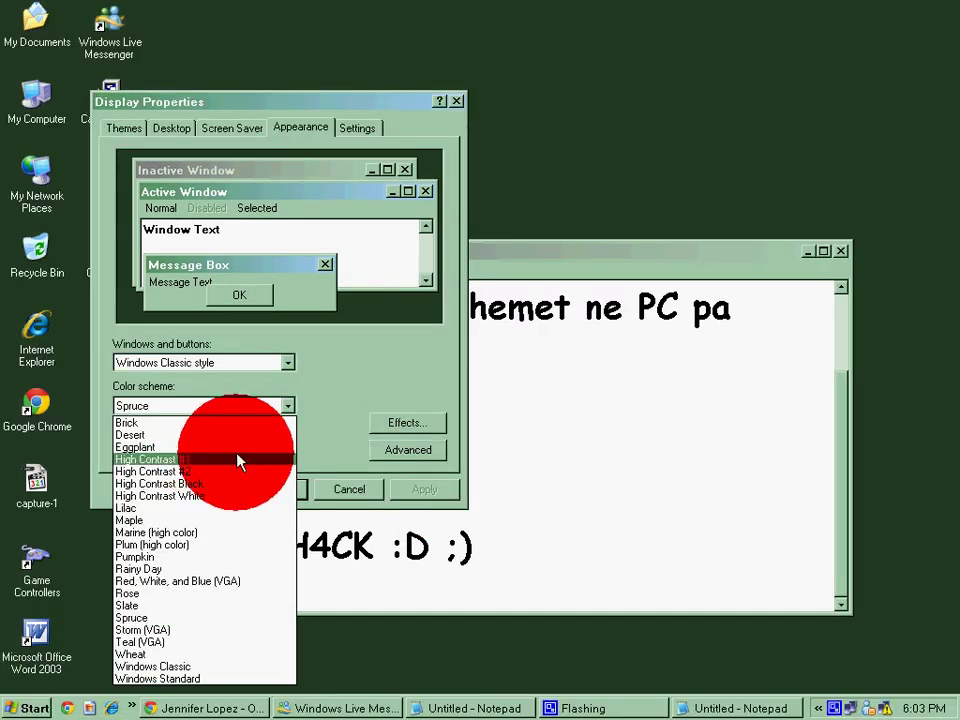
{"action": "left_click", "coordinate": [237, 459]}
{"action": "left_click", "coordinate": [437, 493]}
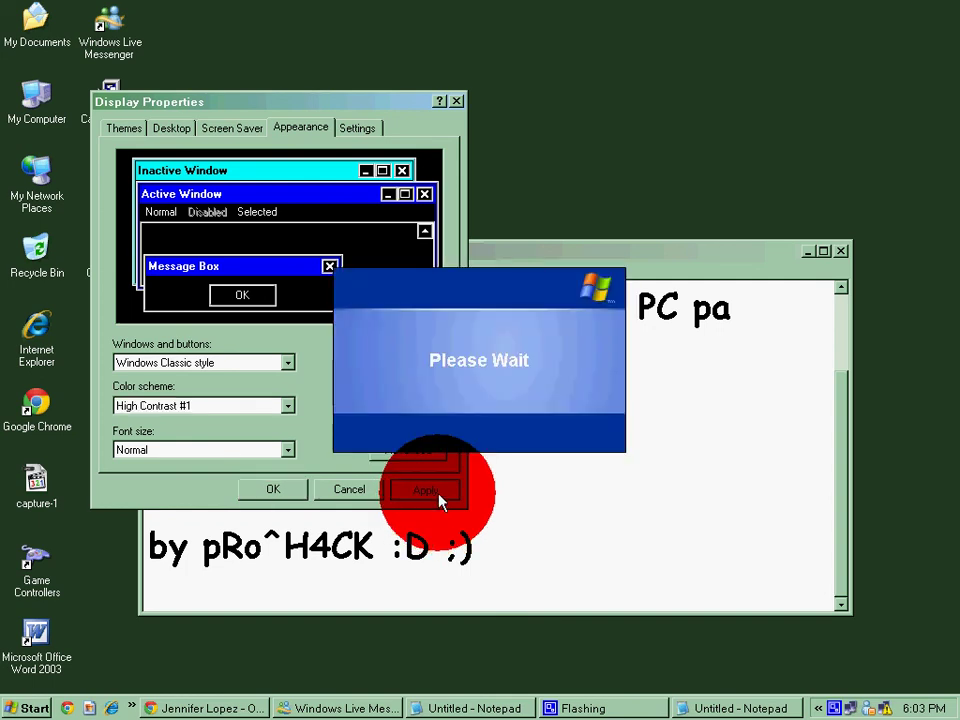
{"action": "left_click", "coordinate": [273, 492]}
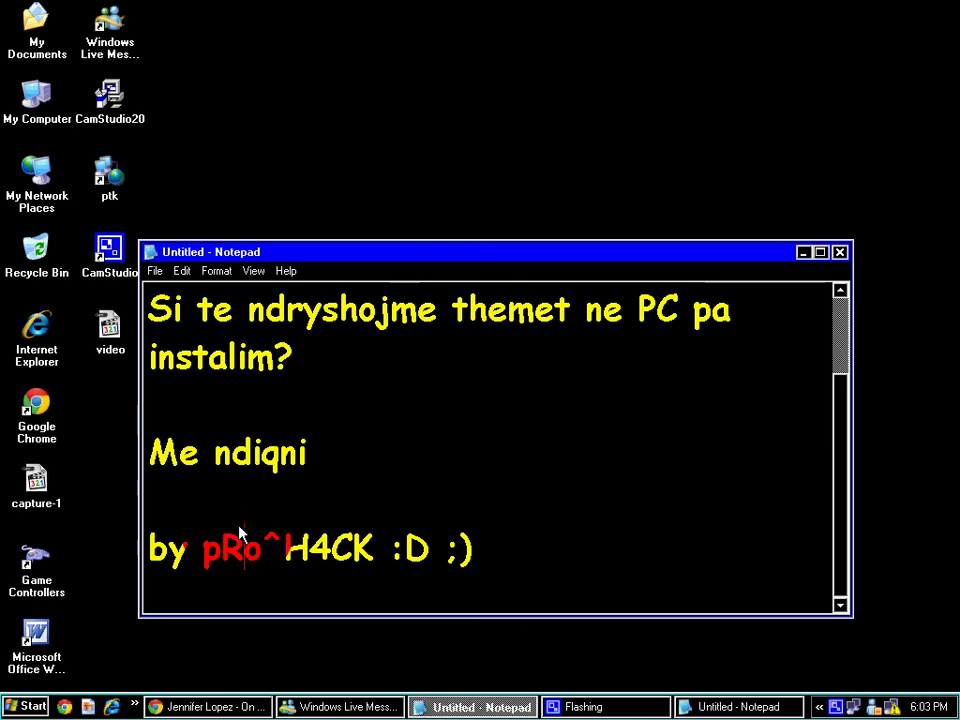
- Add the line "Kaq kisha per sot :D" below "Me ndiqni" in Notepad, followed by a blank line, and select the signature line
{"action": "type", "text": "Ka"}
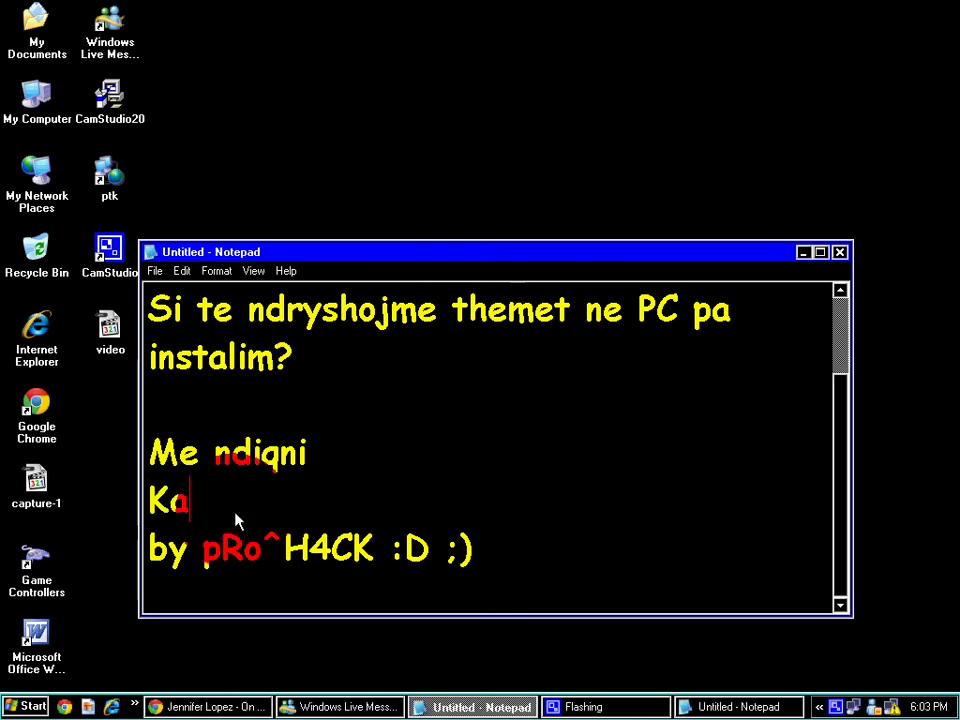
{"action": "type", "text": "q kisha per sot :D"}
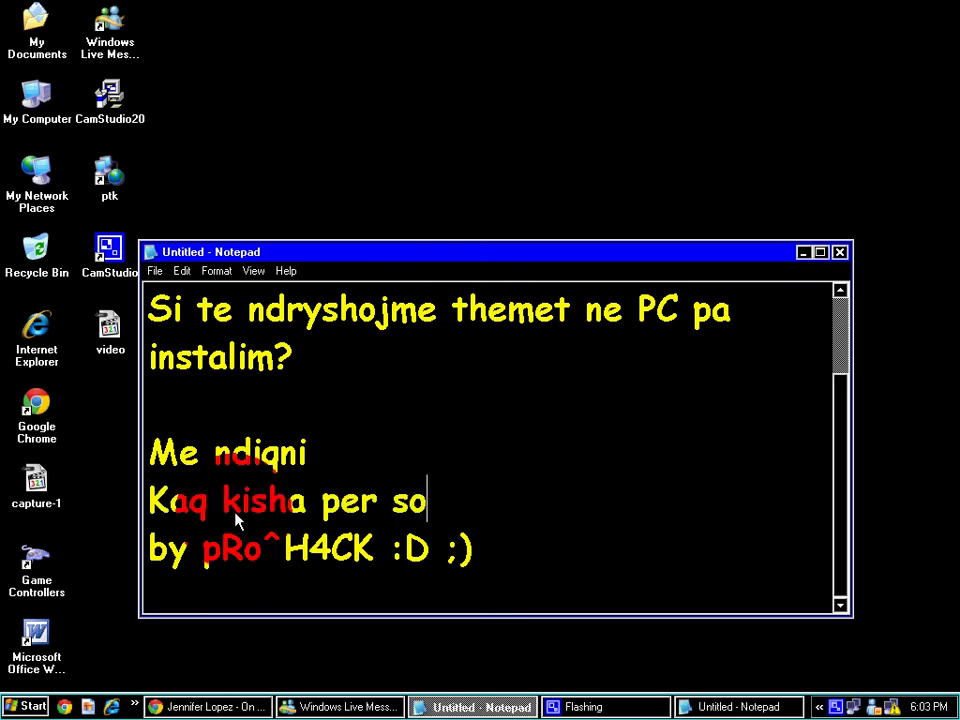
{"action": "key", "text": "ctrl+shift+End"}
{"action": "key", "text": "Delete"}
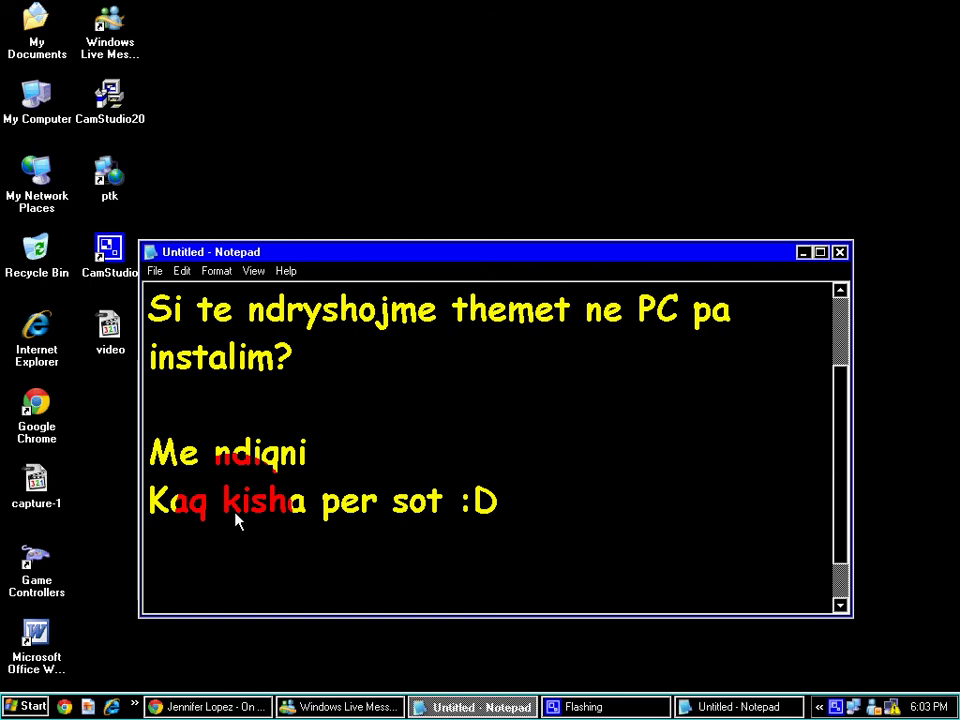
{"action": "key", "text": "ctrl+z"}
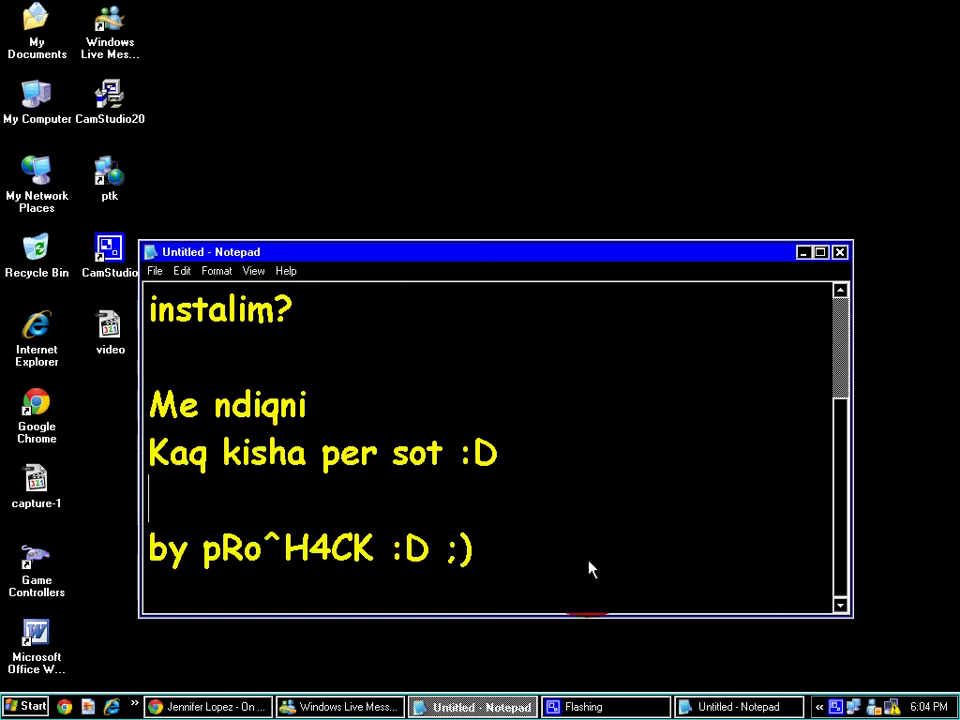
{"action": "left_click_drag", "start_coordinate": [529, 561], "coordinate": [81, 561]}
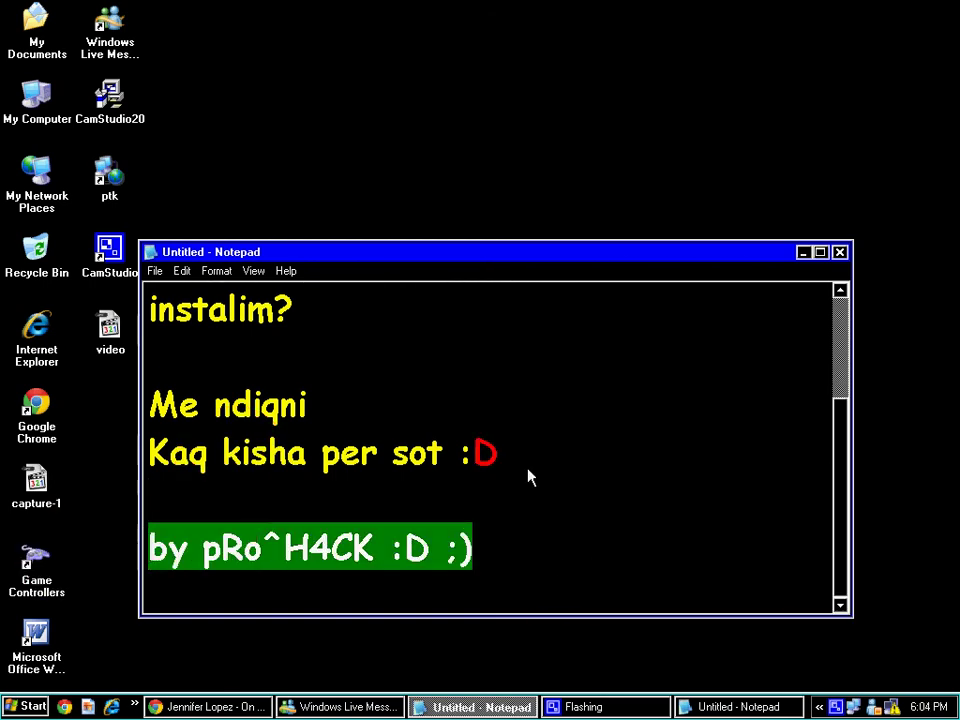